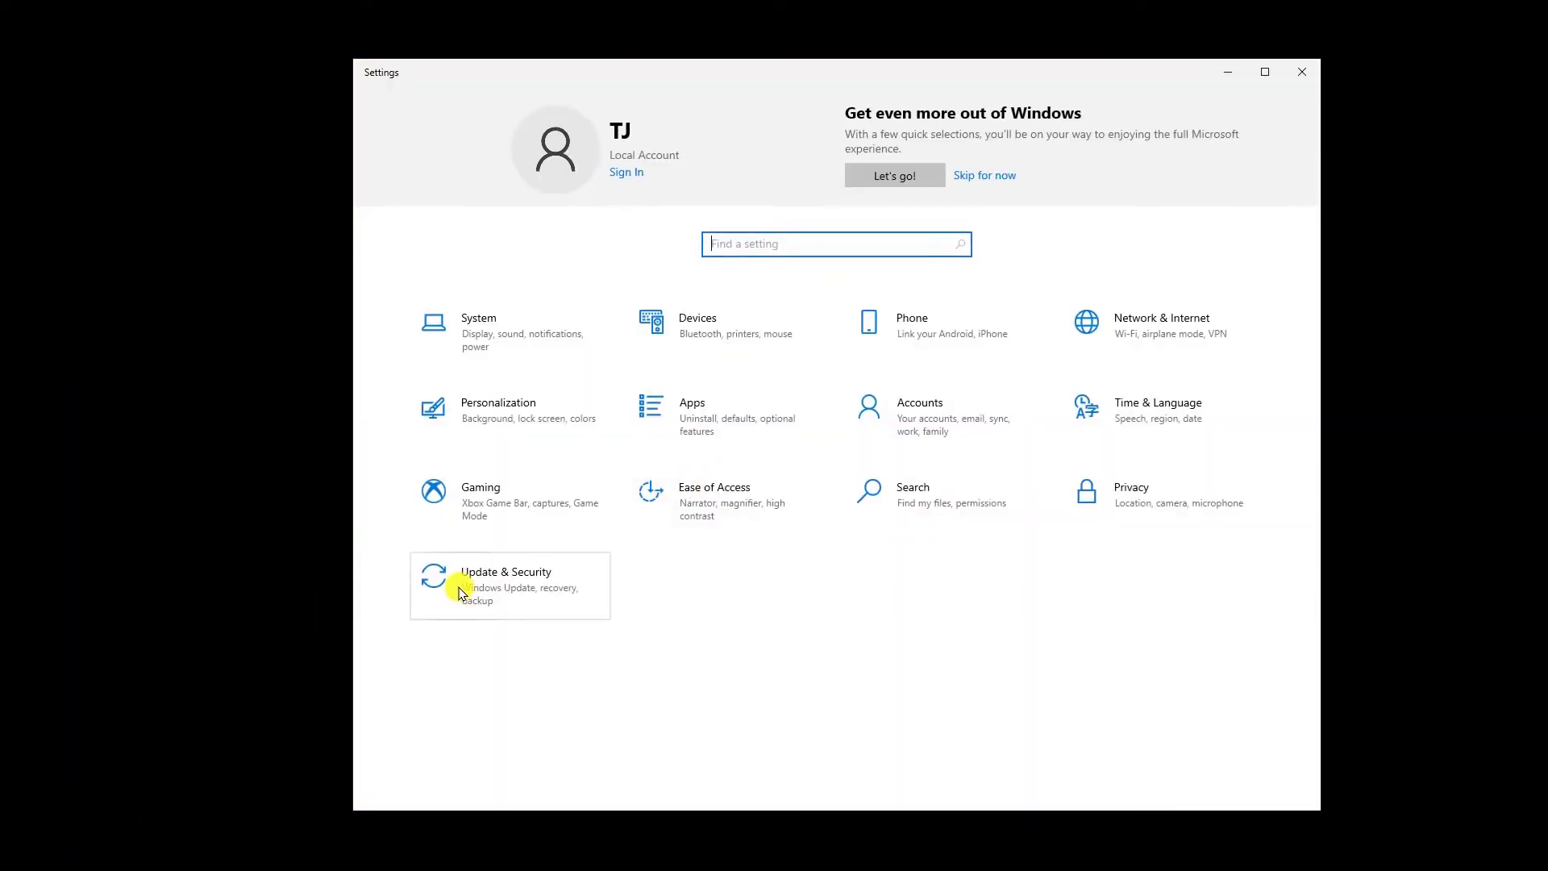
# Go to Update & Security and show the Backup page with File History's automatic backup on.
pyautogui.click(548, 581)
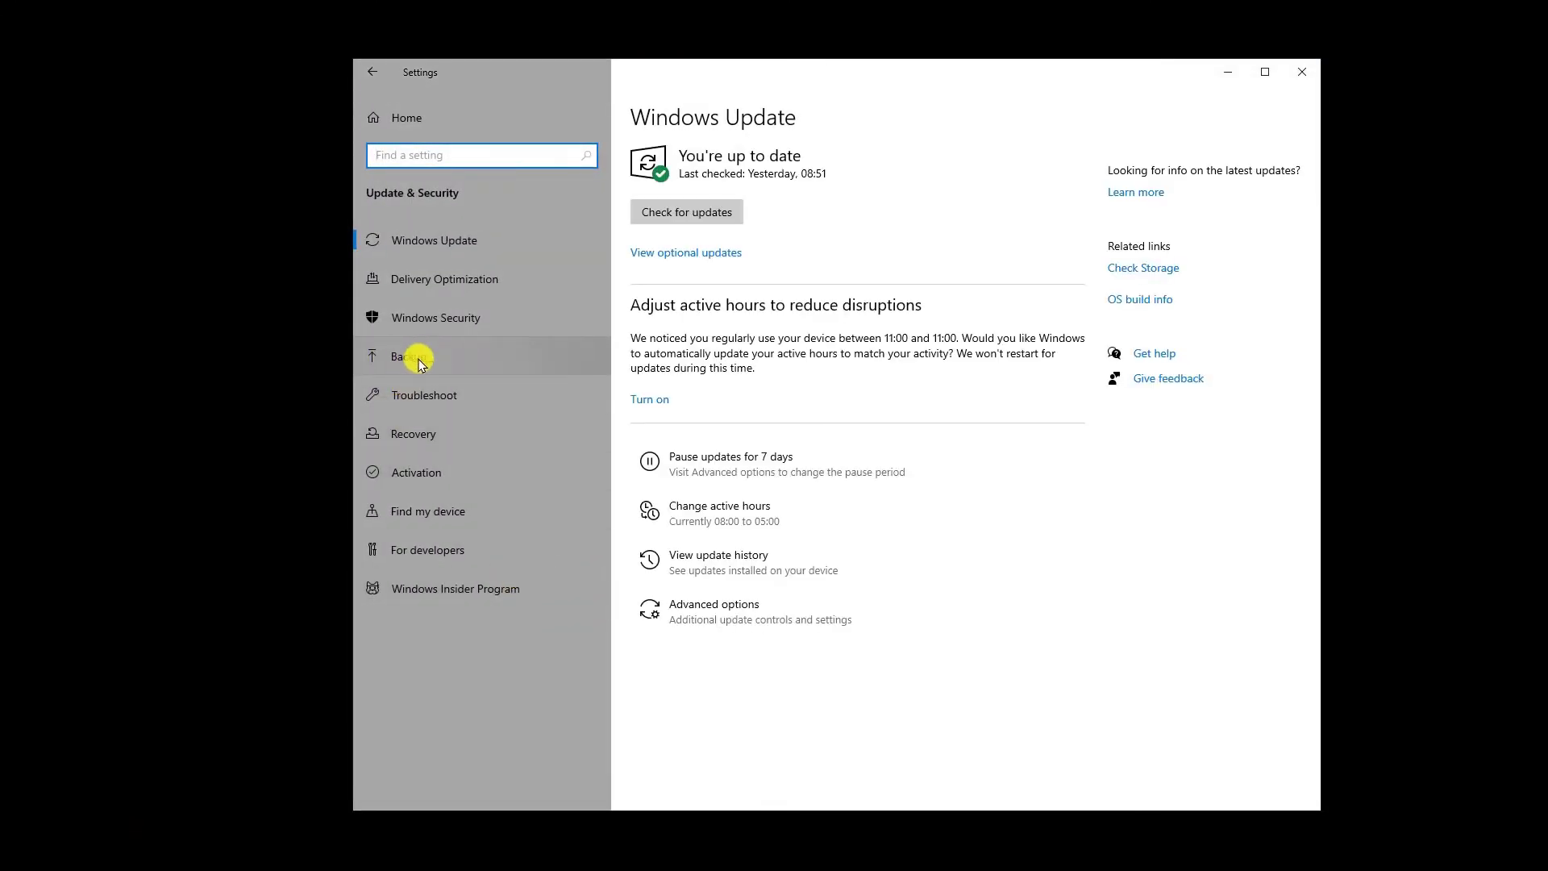
pyautogui.click(479, 365)
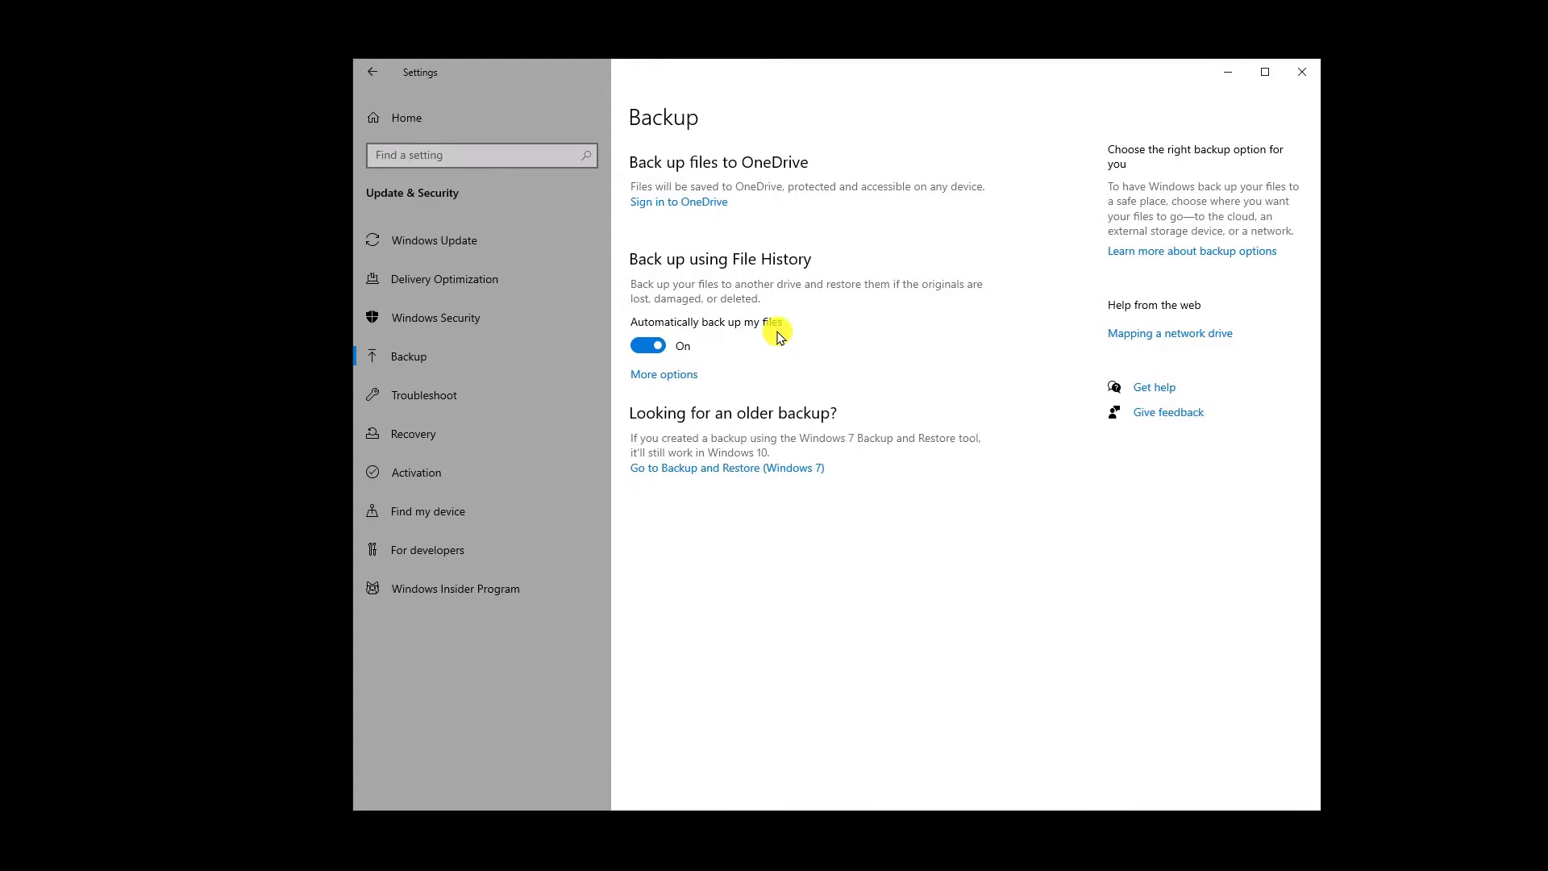
# In the full backup options, remove Favorites from the folders being backed up.
pyautogui.click(678, 383)
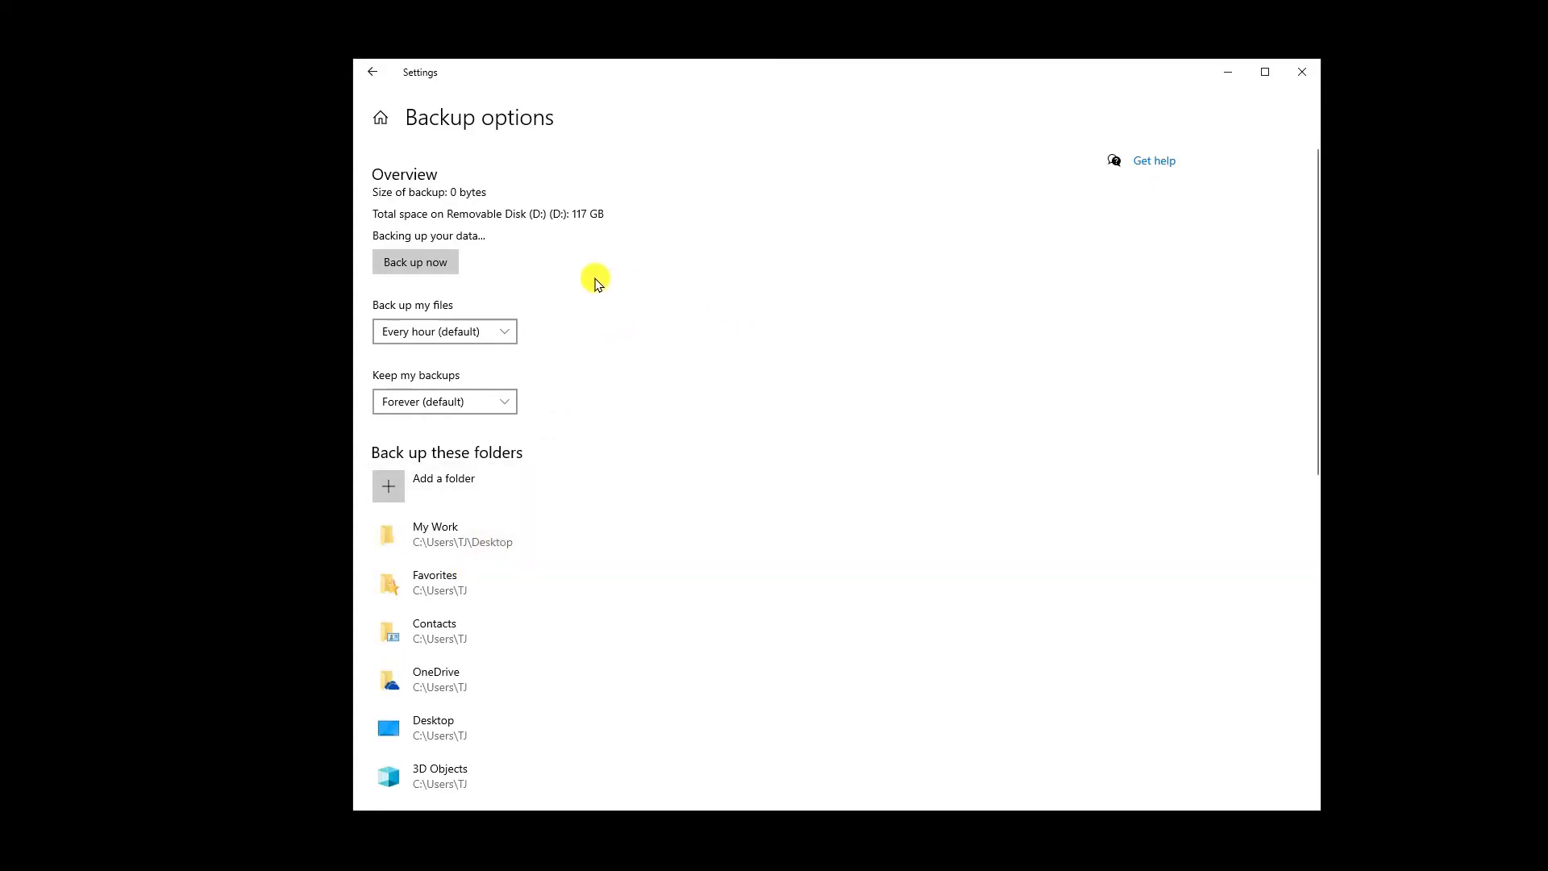
pyautogui.scroll(-2, 597, 284)
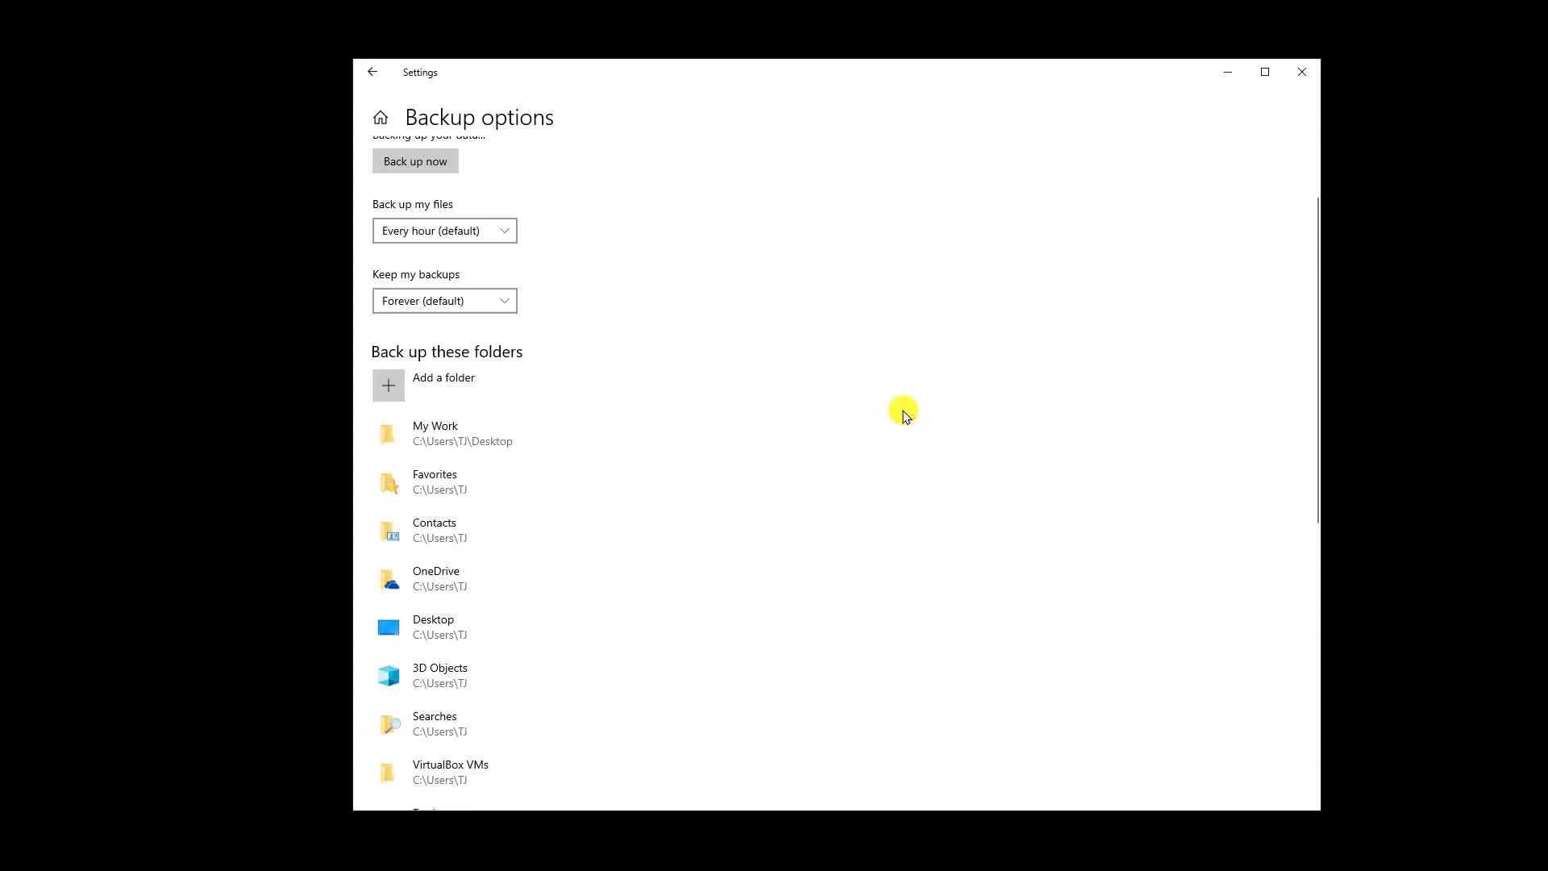
pyautogui.click(480, 481)
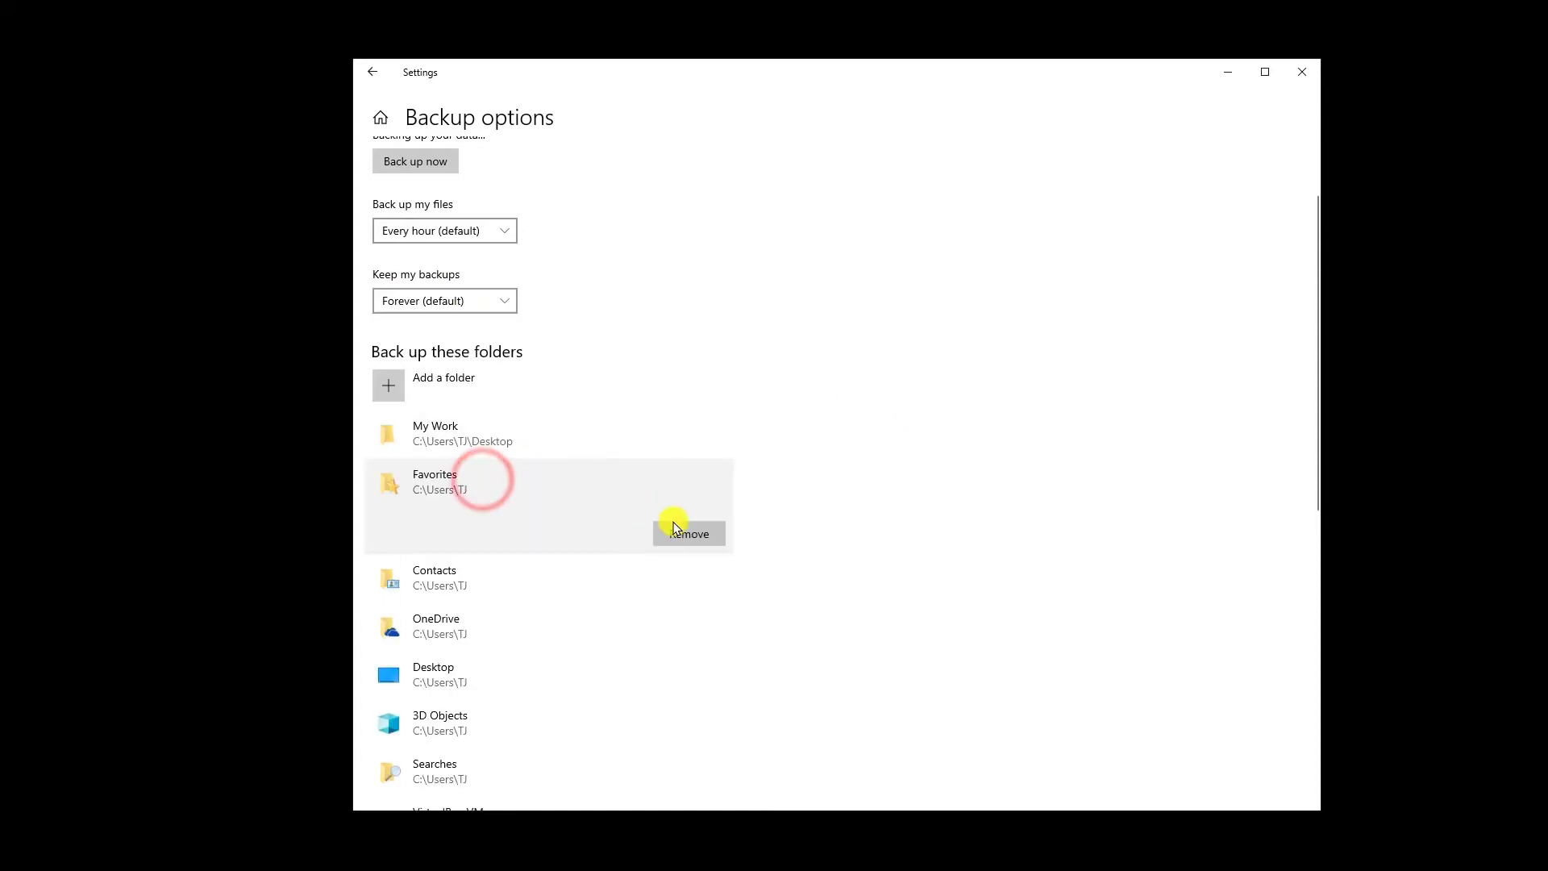
pyautogui.click(707, 538)
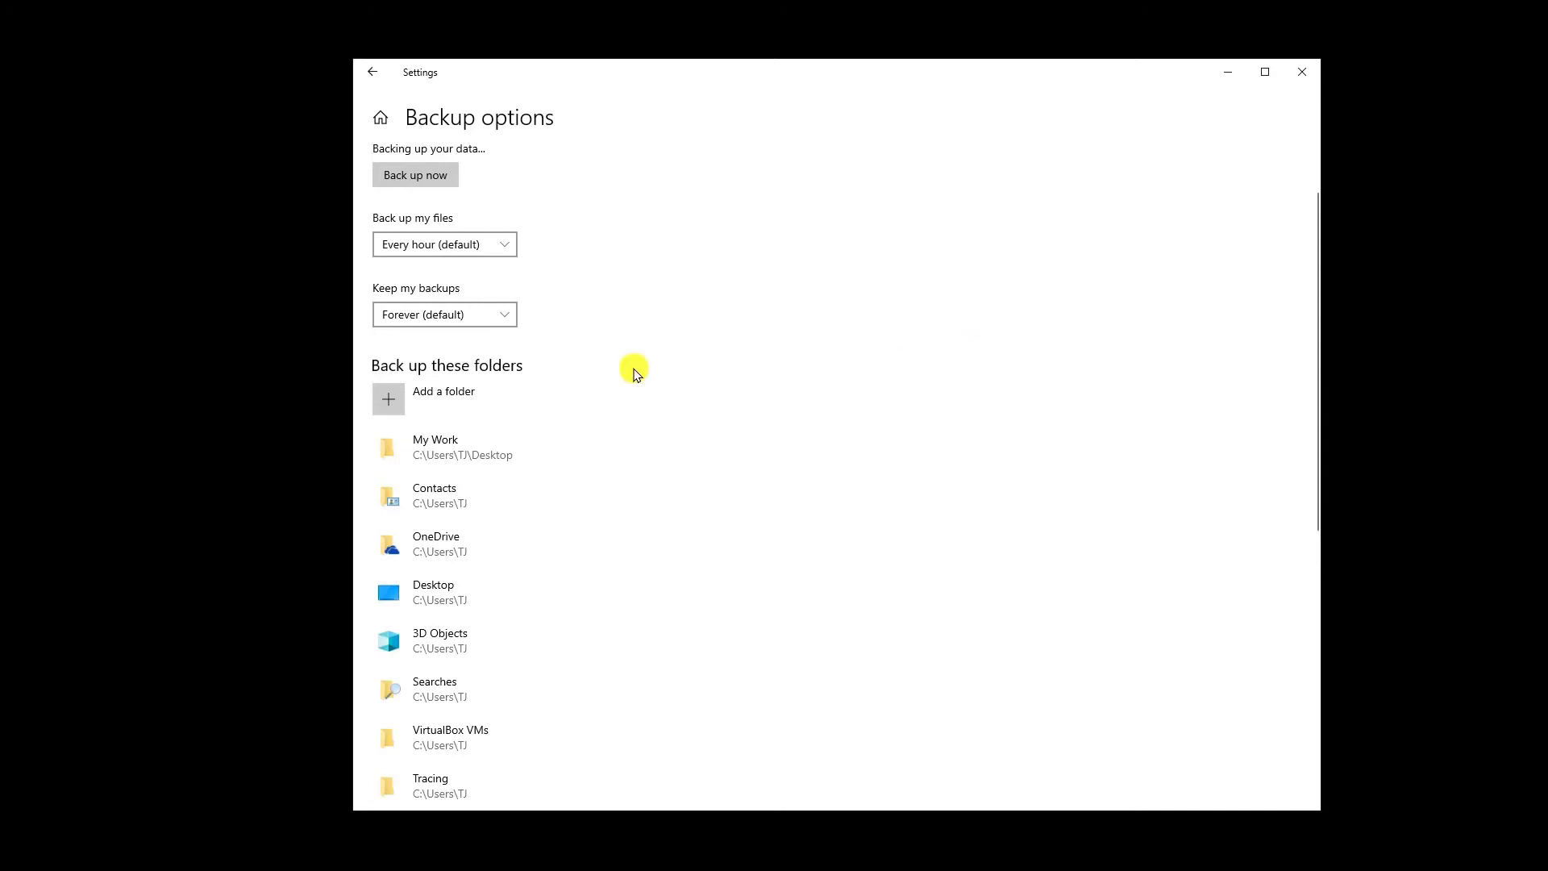
pyautogui.scroll(-5, 483, 549)
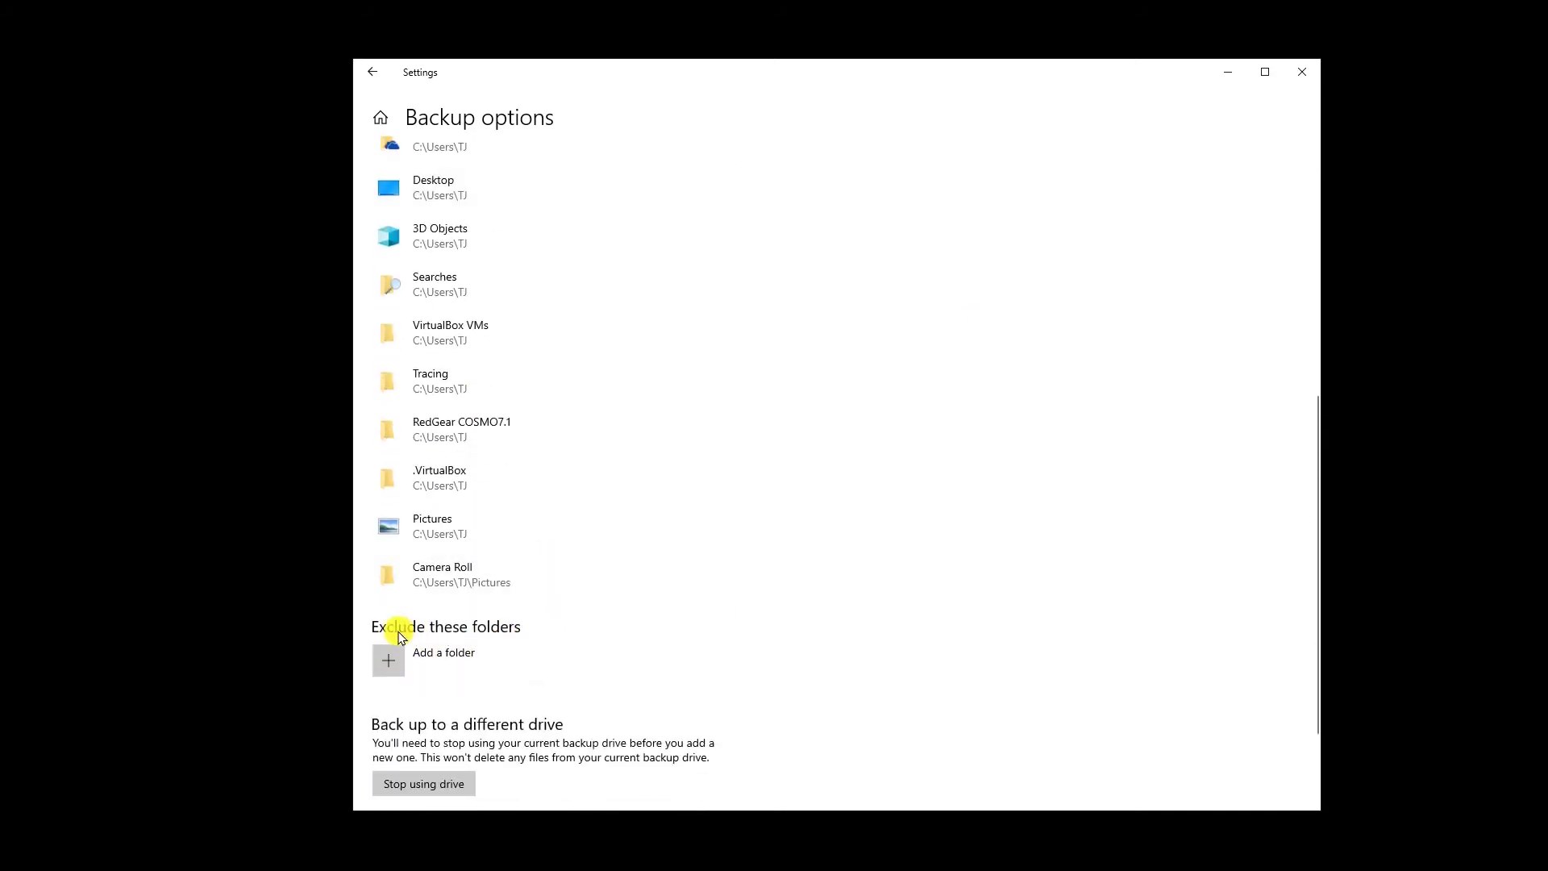
pyautogui.click(469, 665)
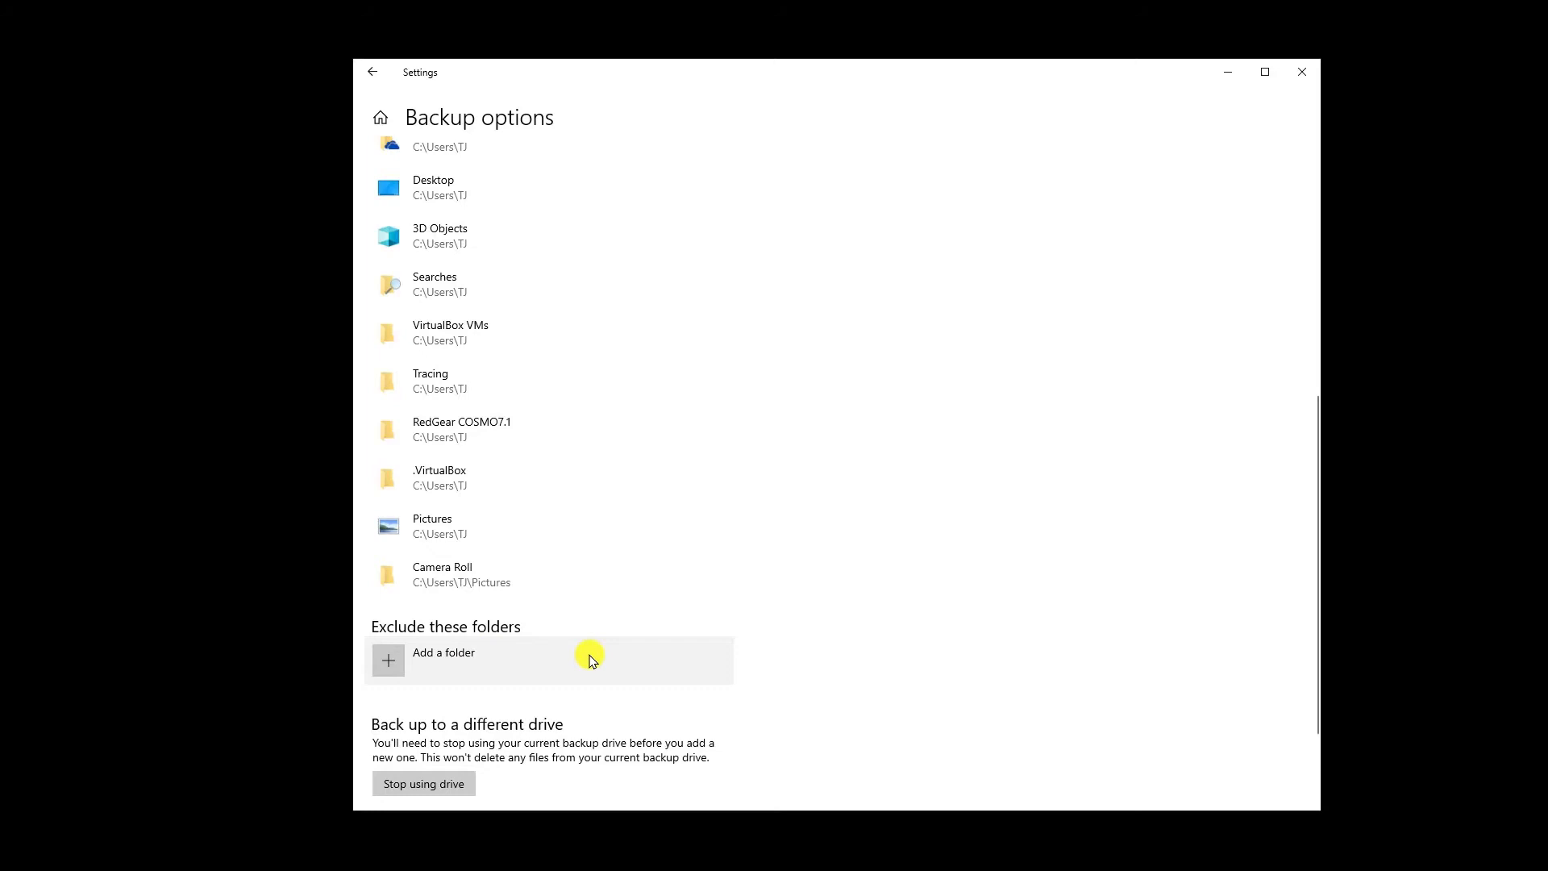
# Remove Camera Roll, Contacts, OneDrive and 3D Objects from the backup list, keeping Desktop.
pyautogui.click(467, 577)
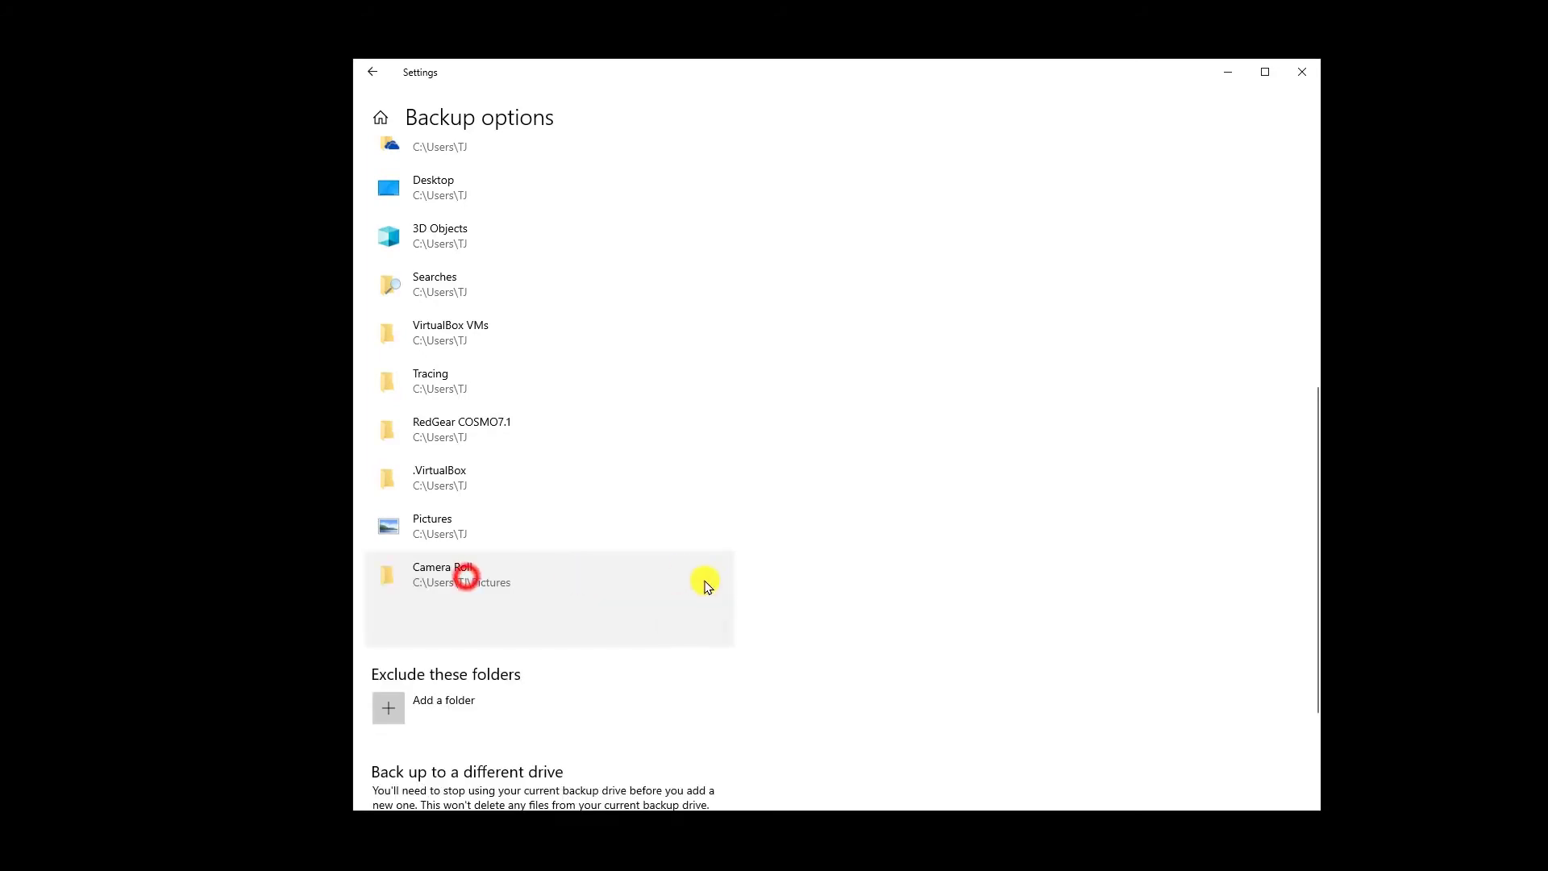
pyautogui.click(693, 627)
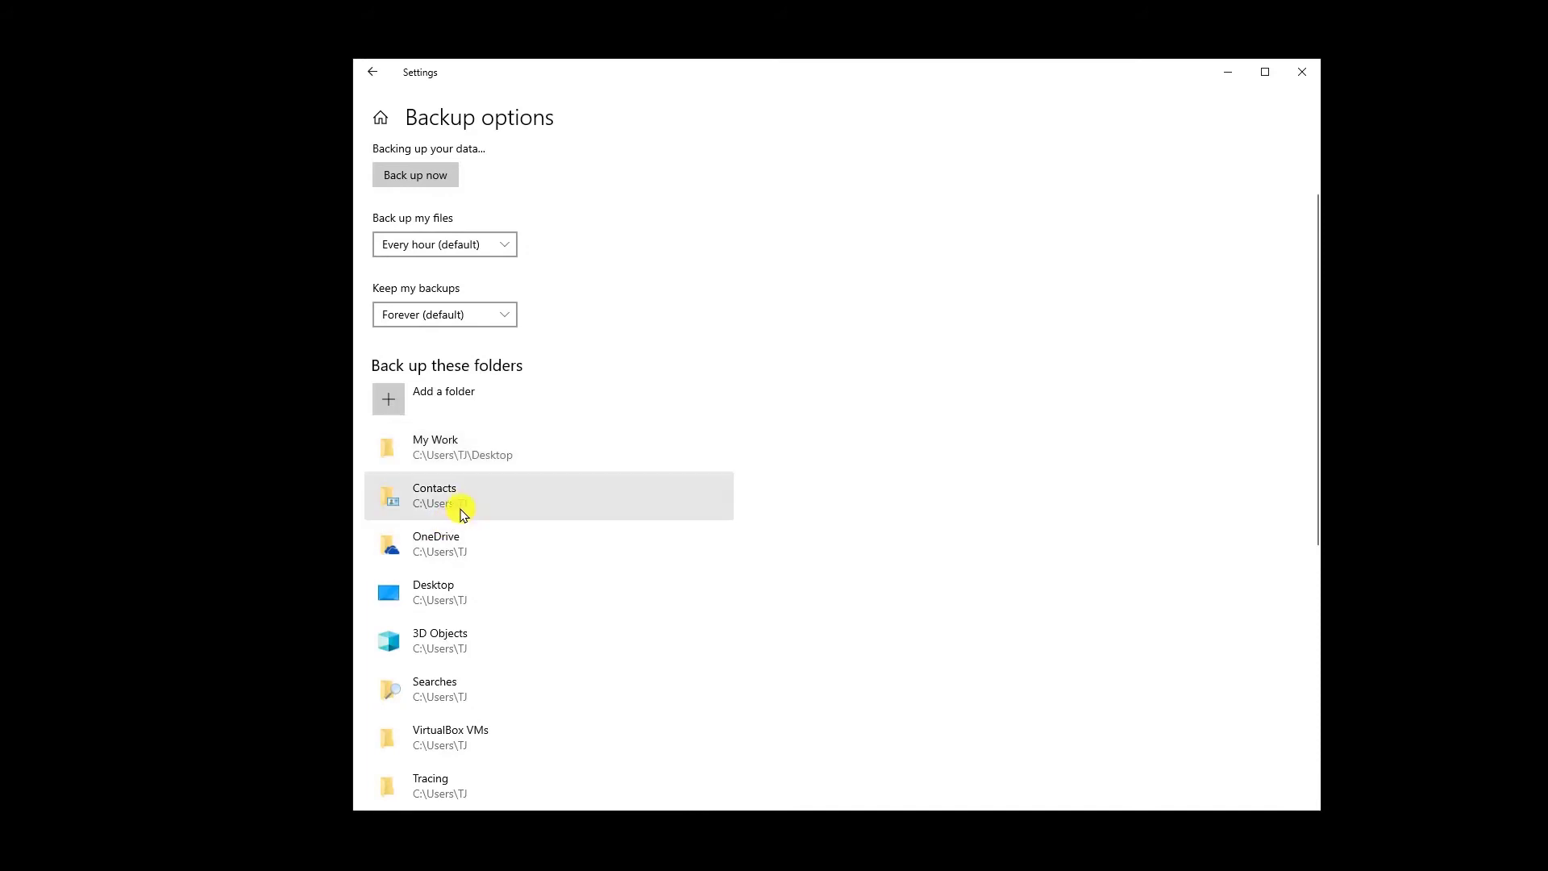
pyautogui.click(476, 497)
pyautogui.click(695, 547)
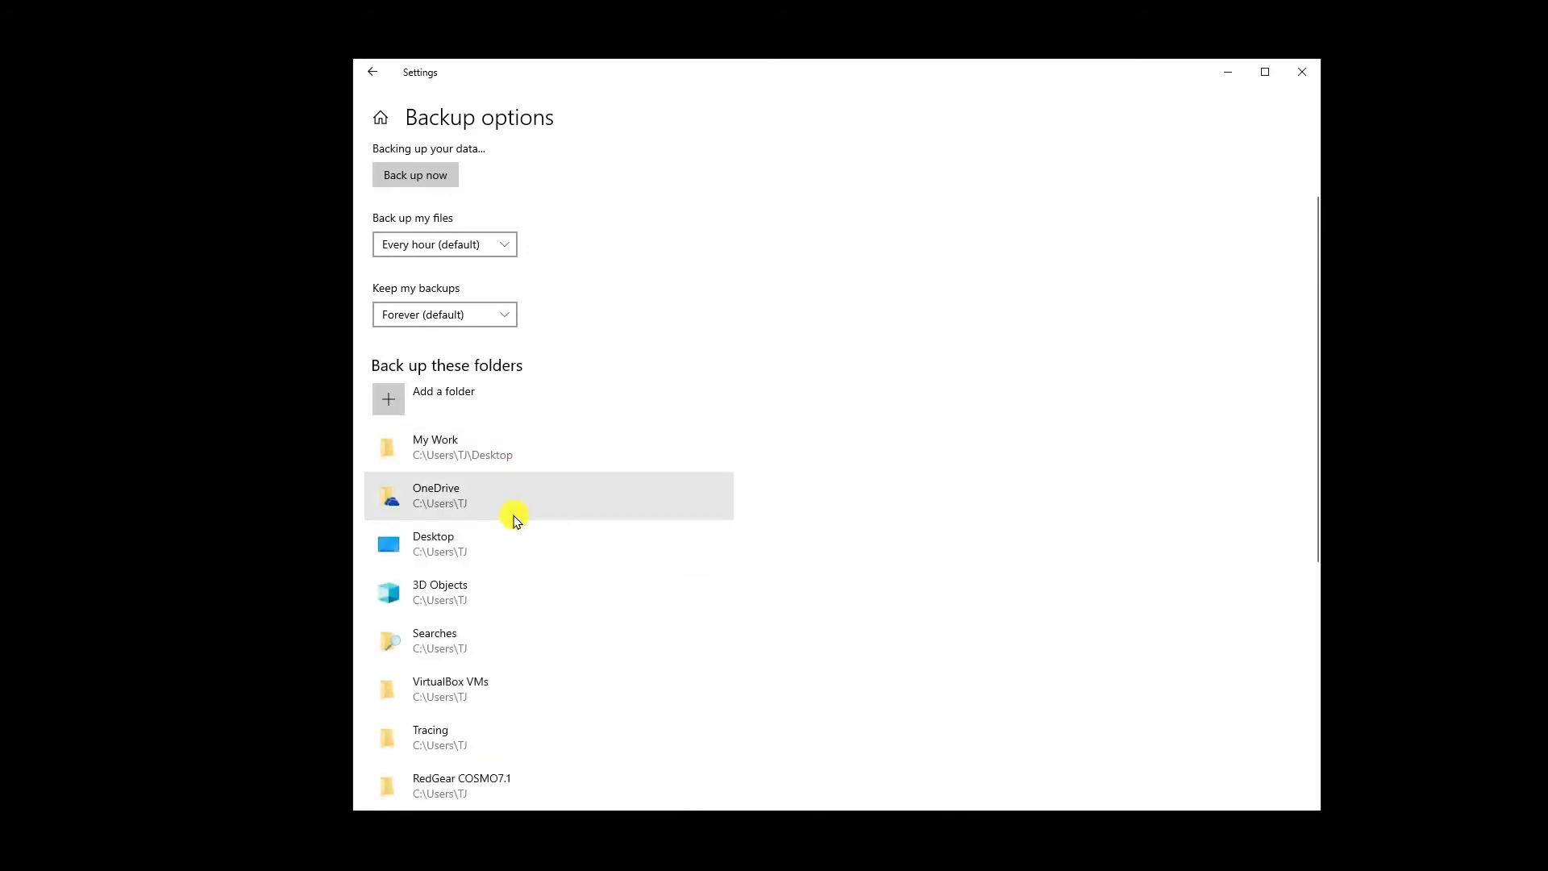
pyautogui.click(513, 515)
pyautogui.click(703, 550)
pyautogui.click(570, 494)
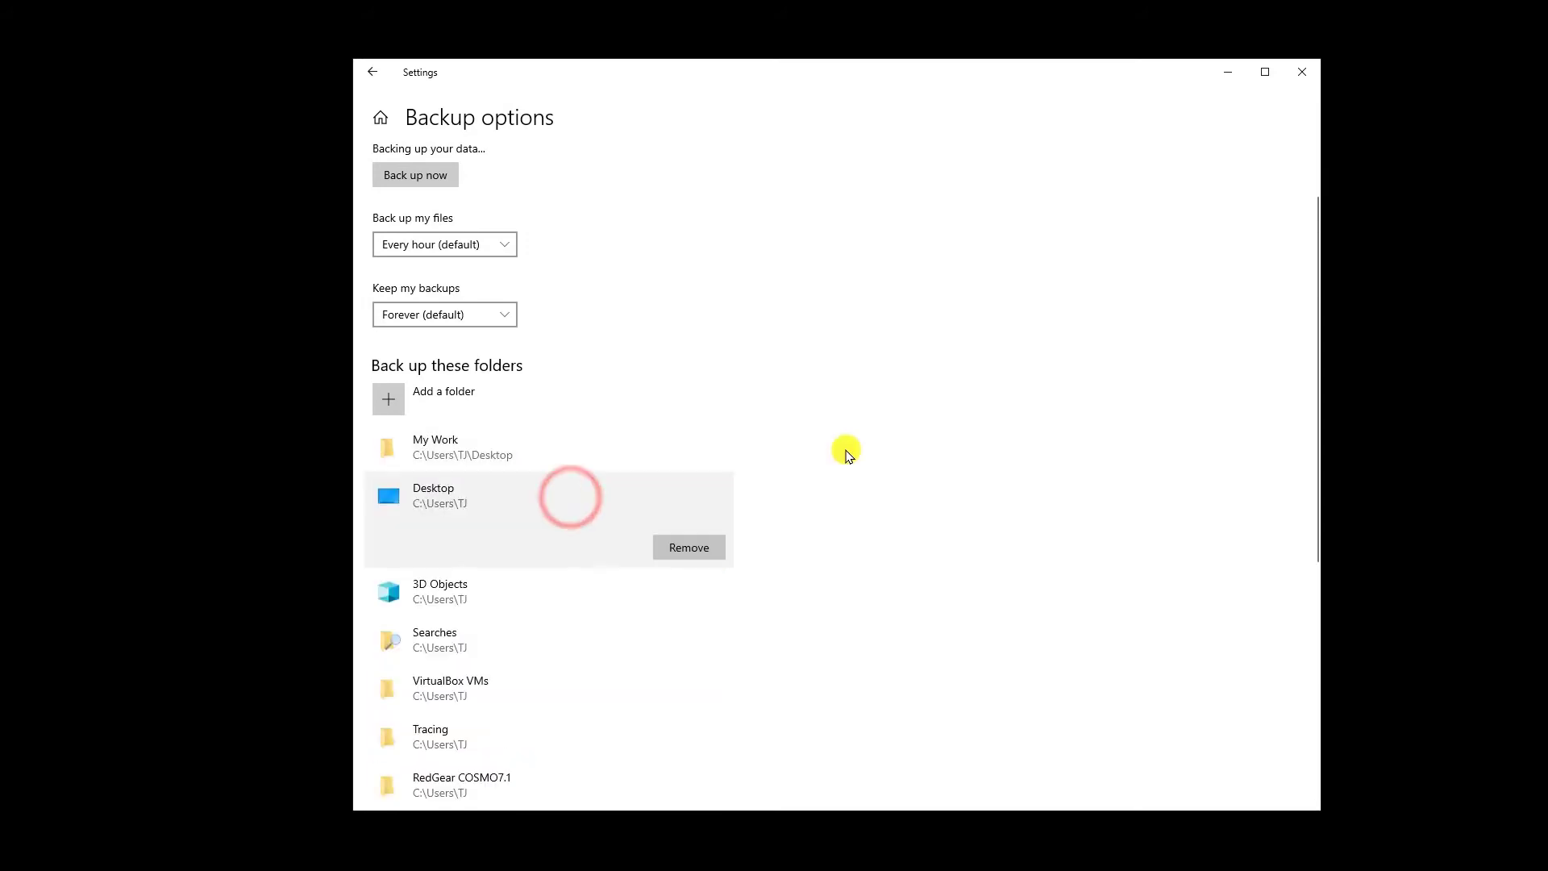
pyautogui.click(843, 449)
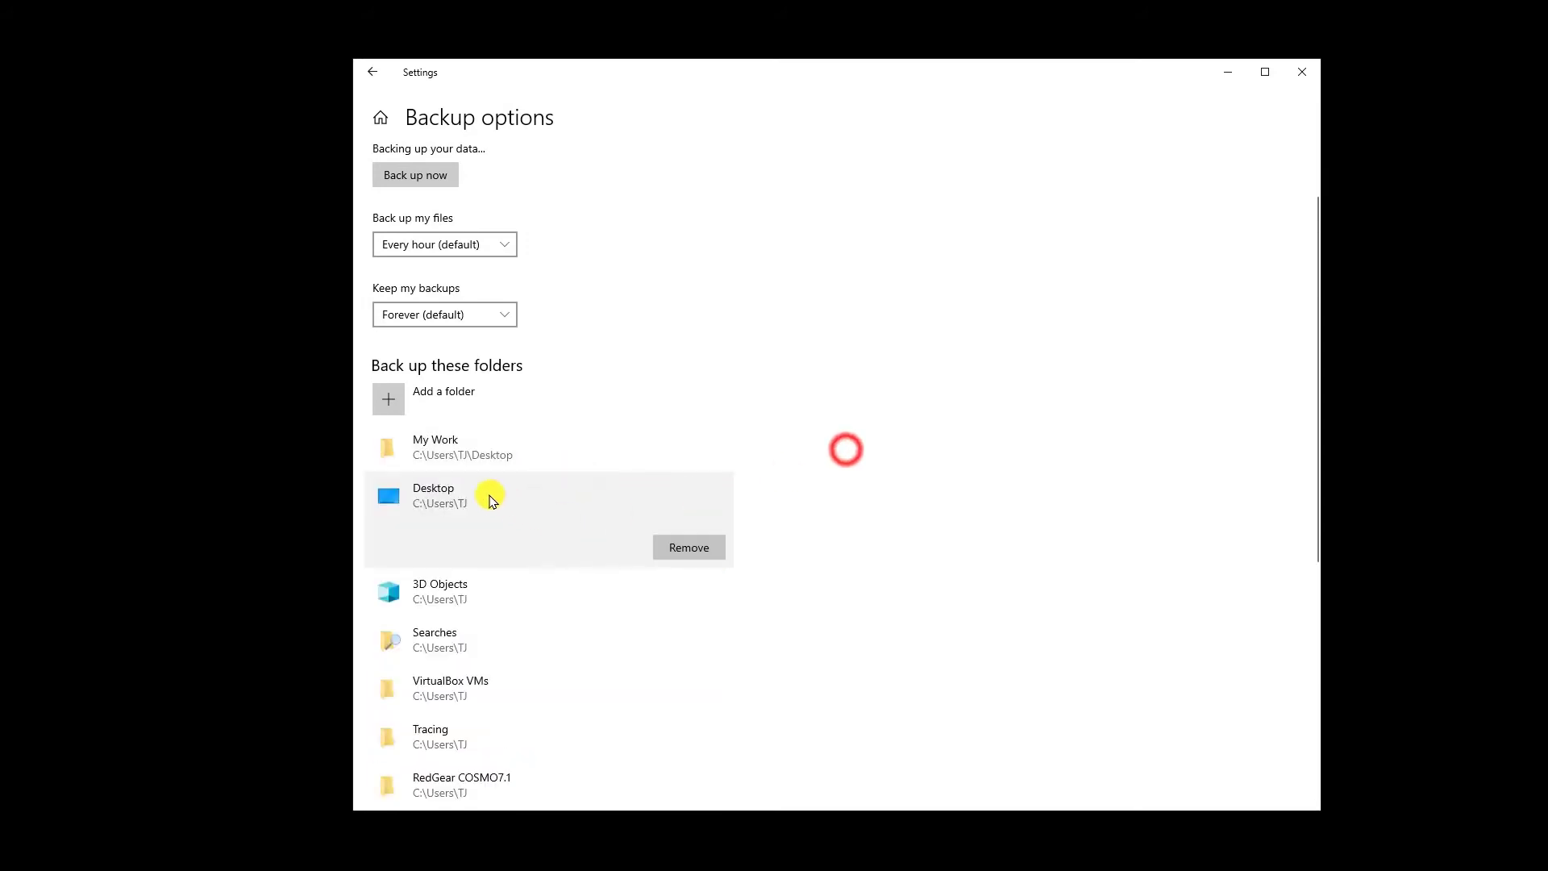
pyautogui.click(470, 594)
pyautogui.click(703, 596)
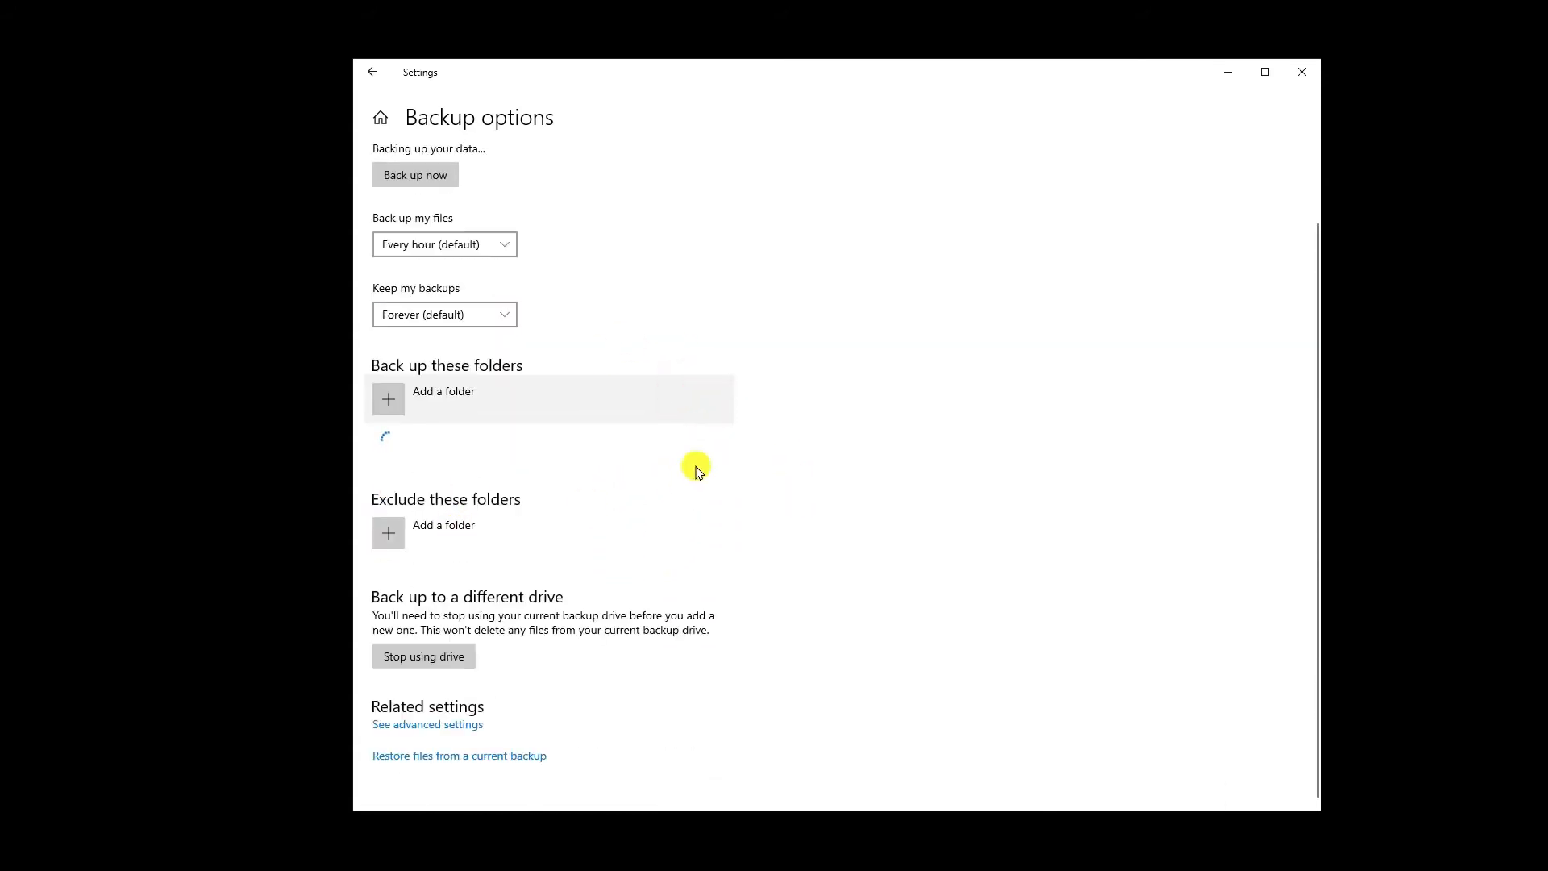
# Remove VirtualBox VMs, Tracing, RedGear COSMO7.1, .VirtualBox and Pictures from the backup list.
pyautogui.click(516, 540)
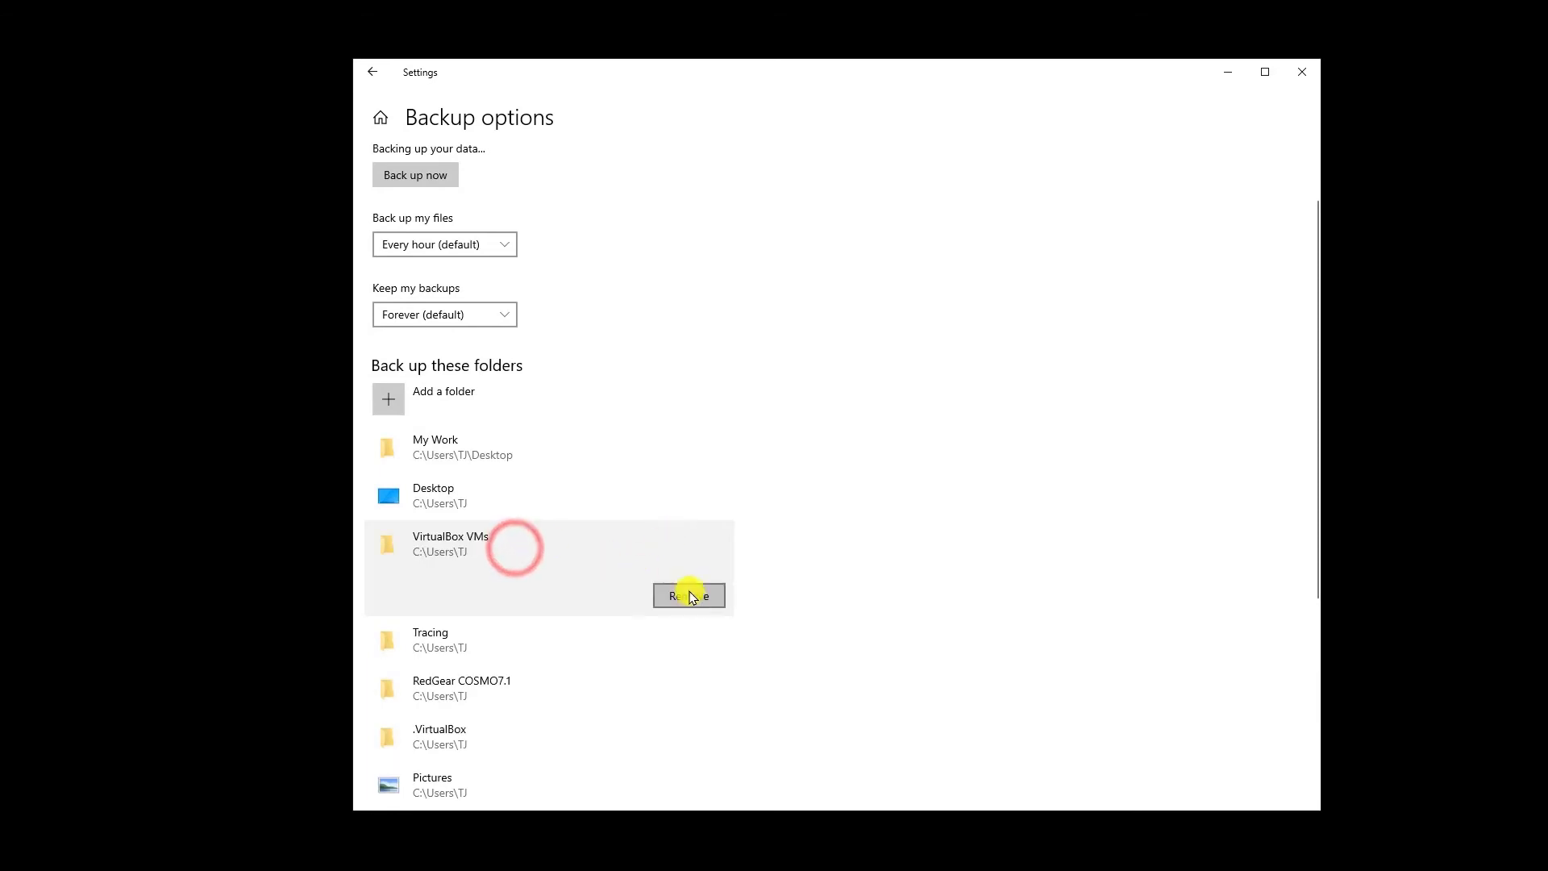
pyautogui.click(692, 595)
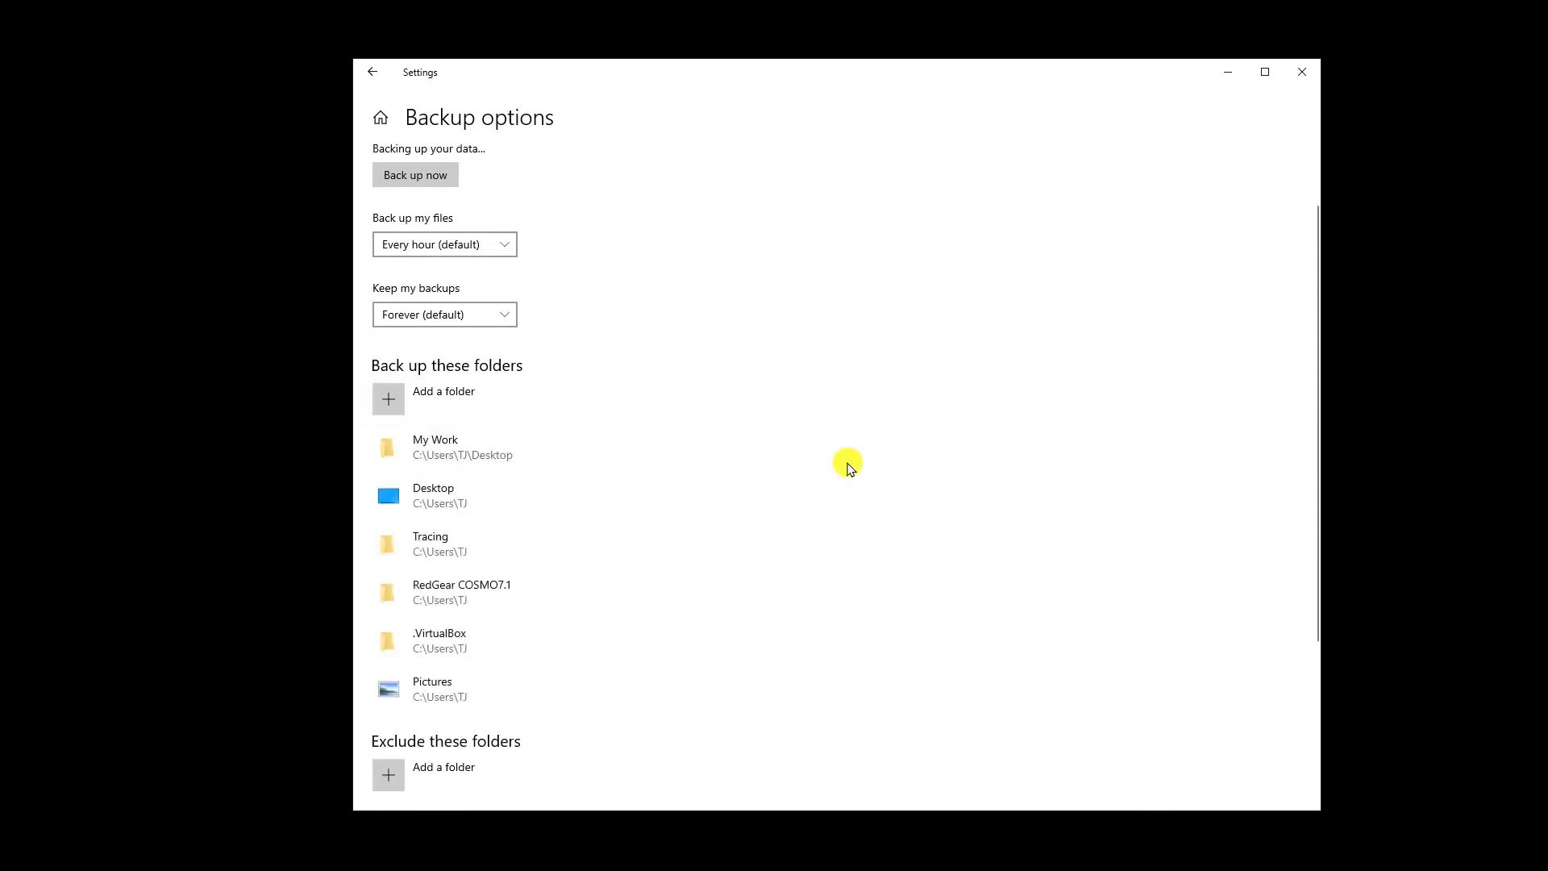
pyautogui.scroll(-3, 845, 459)
pyautogui.click(500, 355)
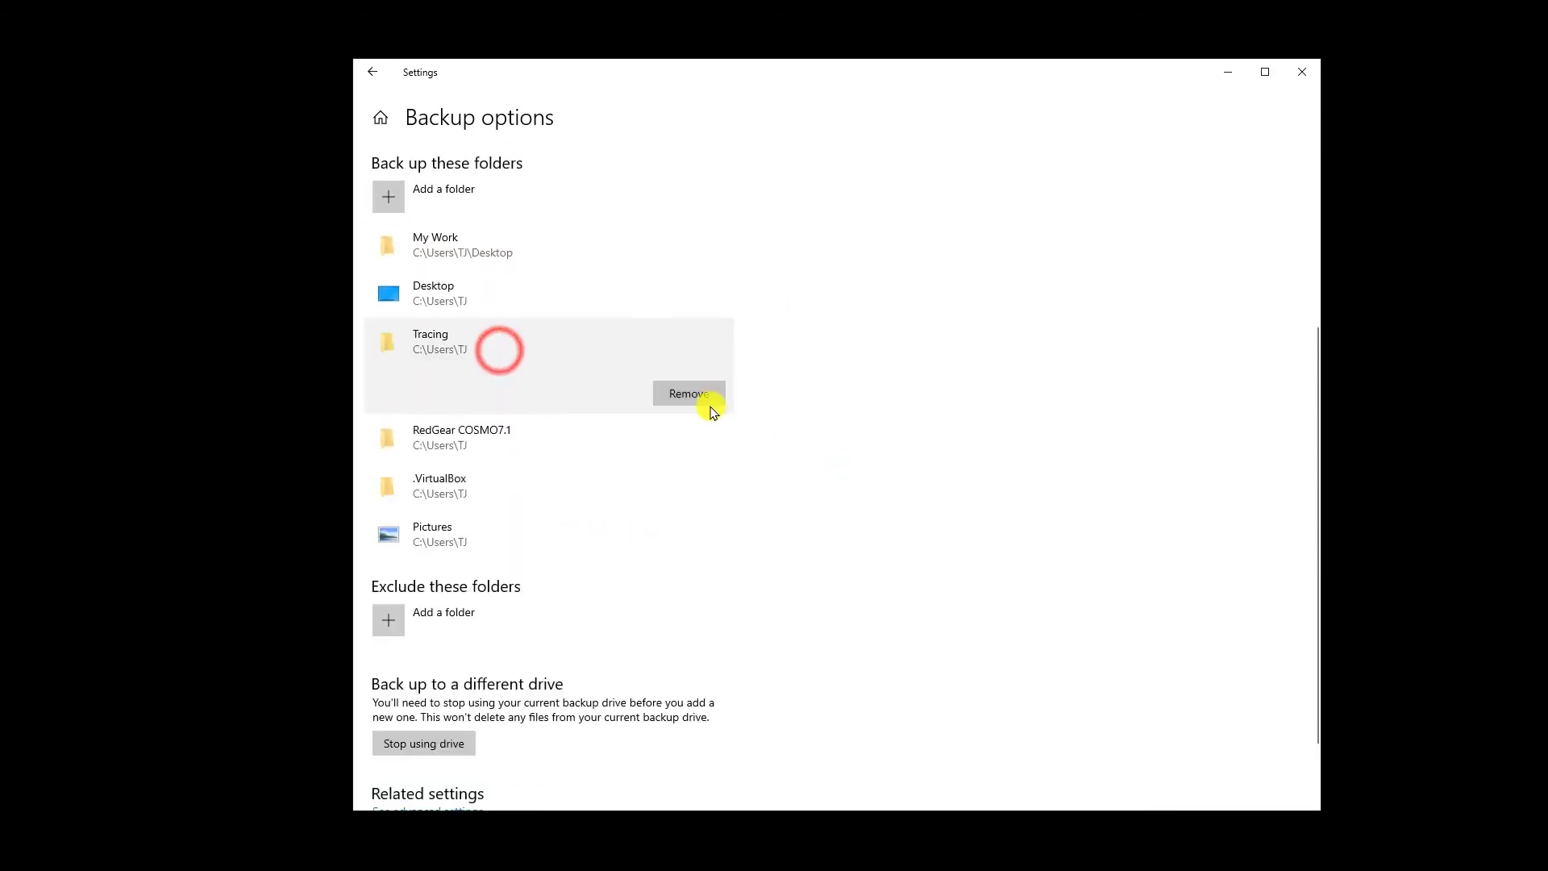
pyautogui.click(691, 392)
pyautogui.scroll(-2, 484, 467)
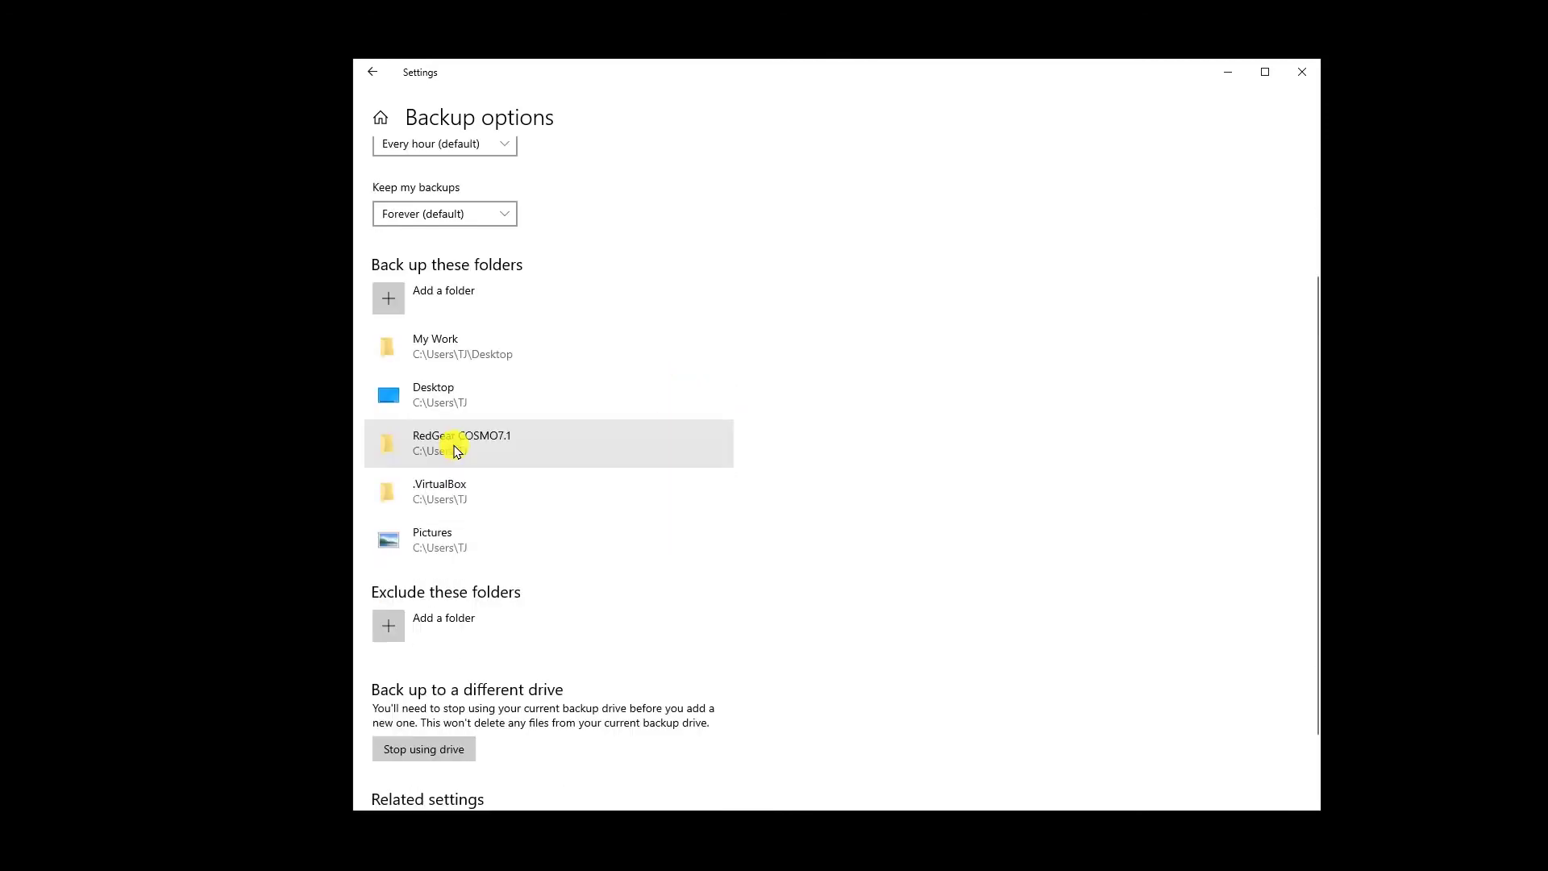
pyautogui.click(450, 441)
pyautogui.click(692, 502)
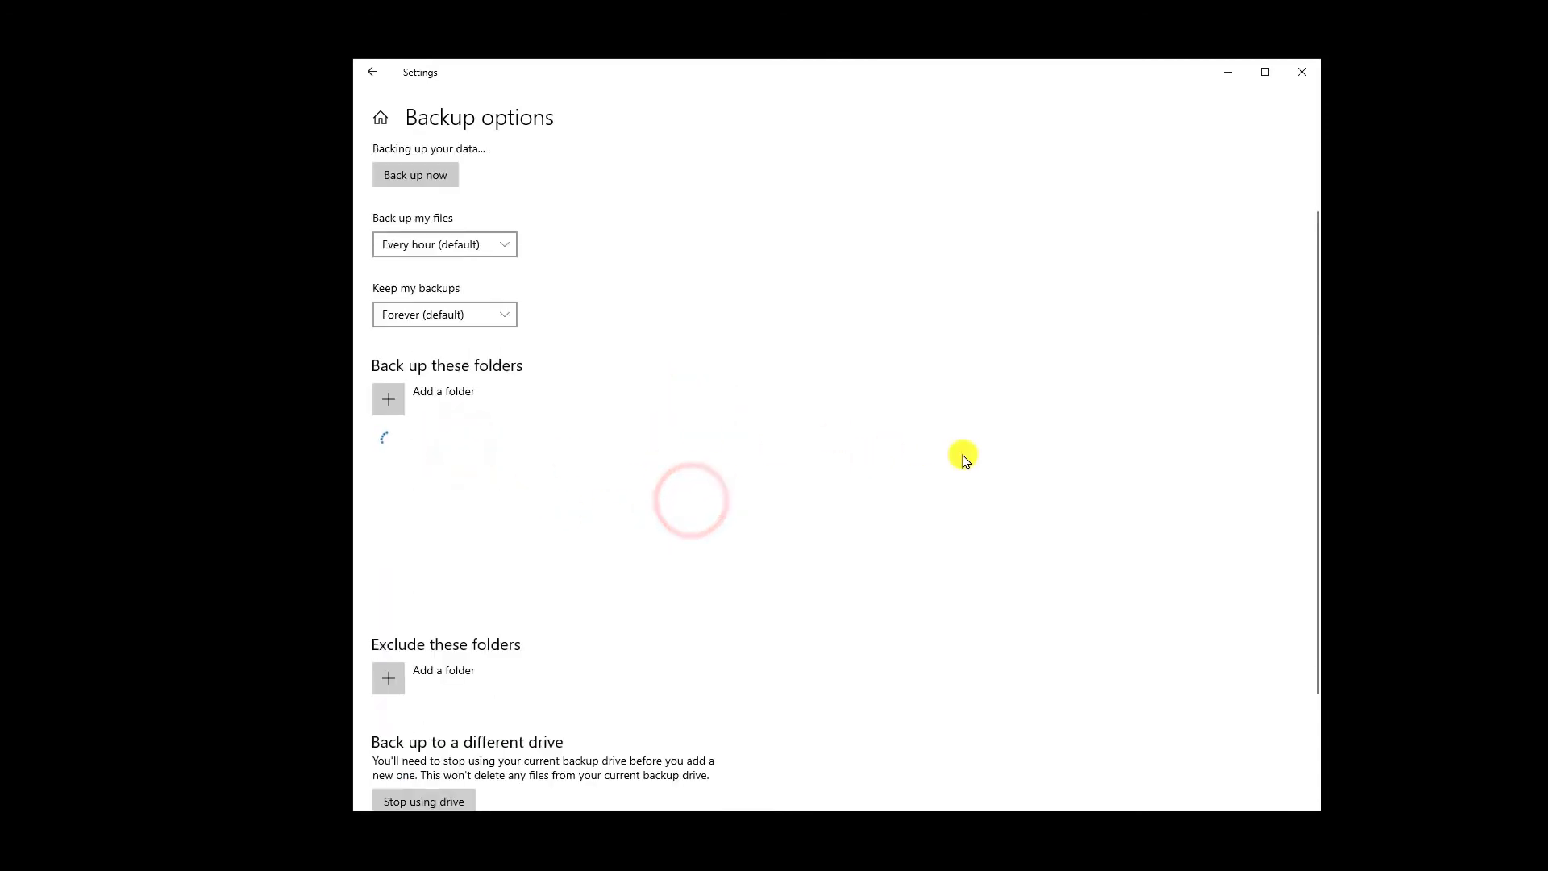
pyautogui.click(494, 546)
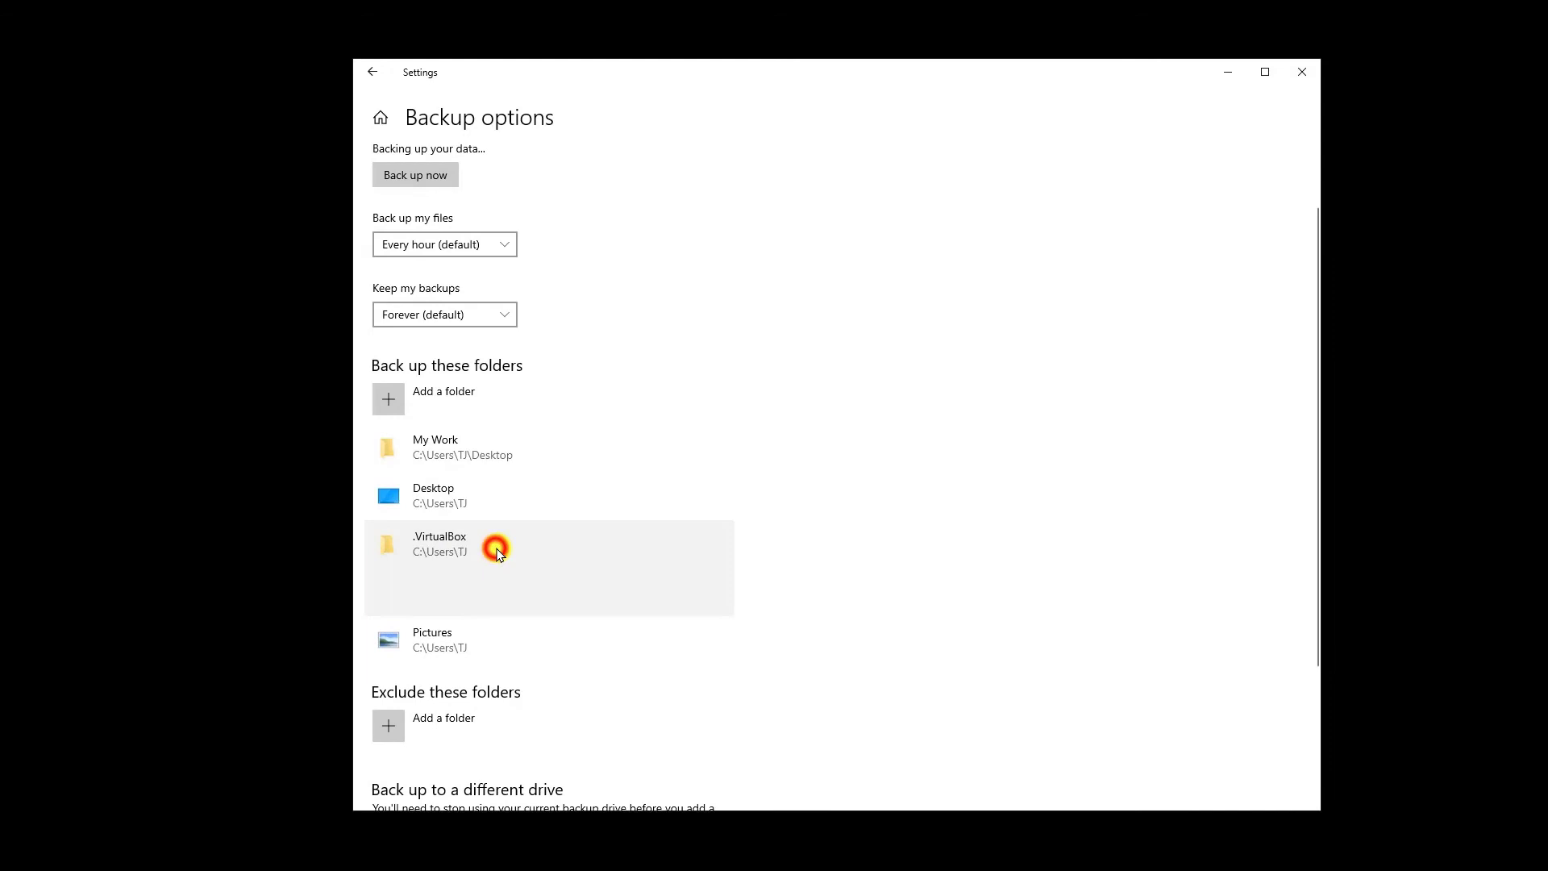
pyautogui.click(680, 599)
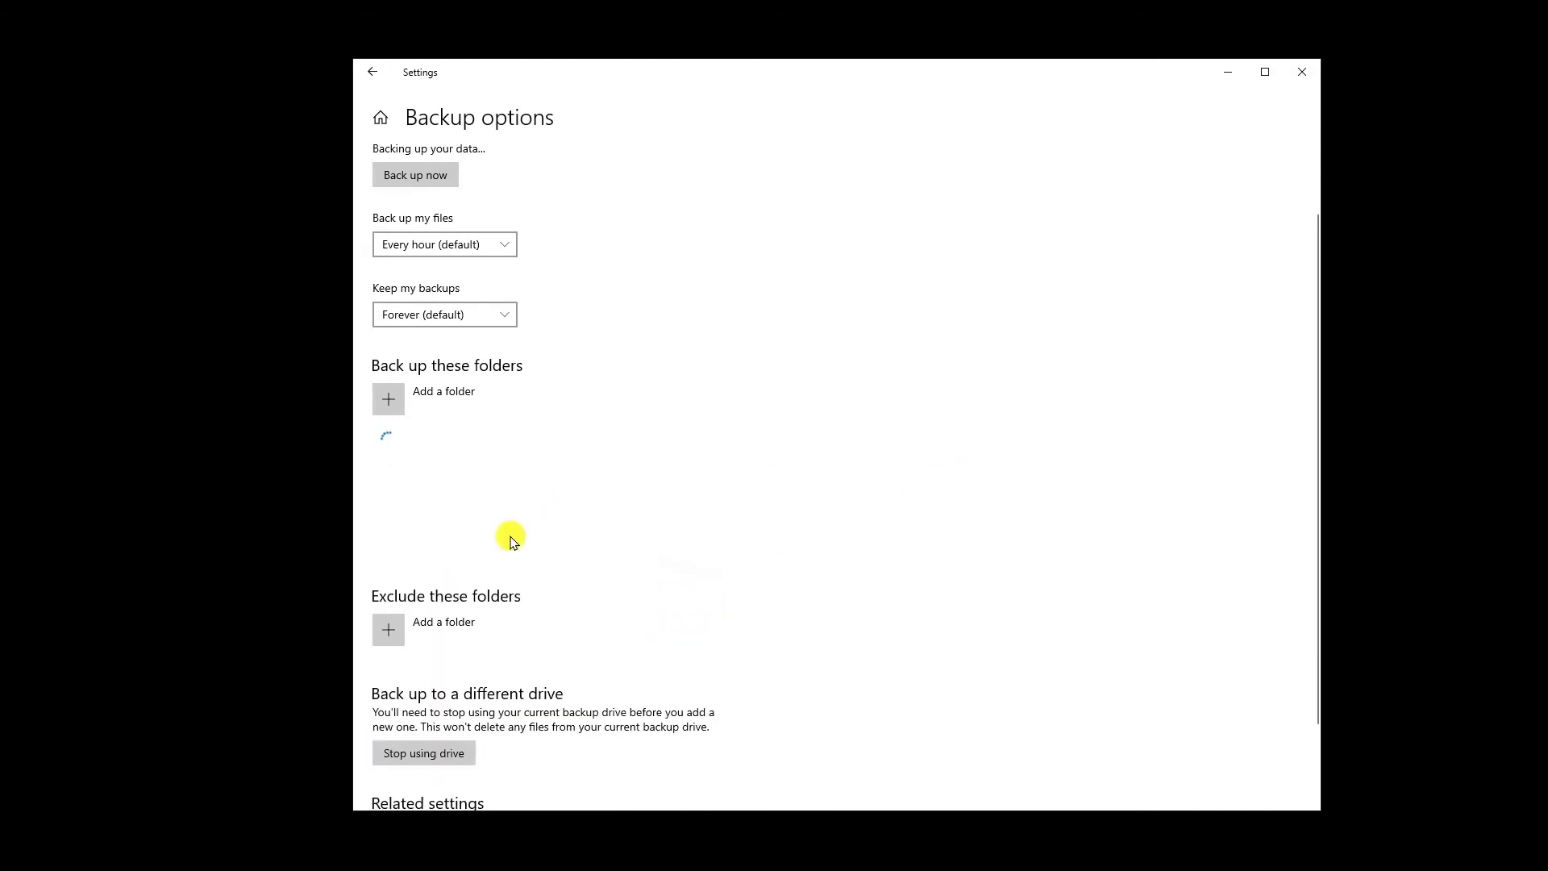
pyautogui.click(586, 556)
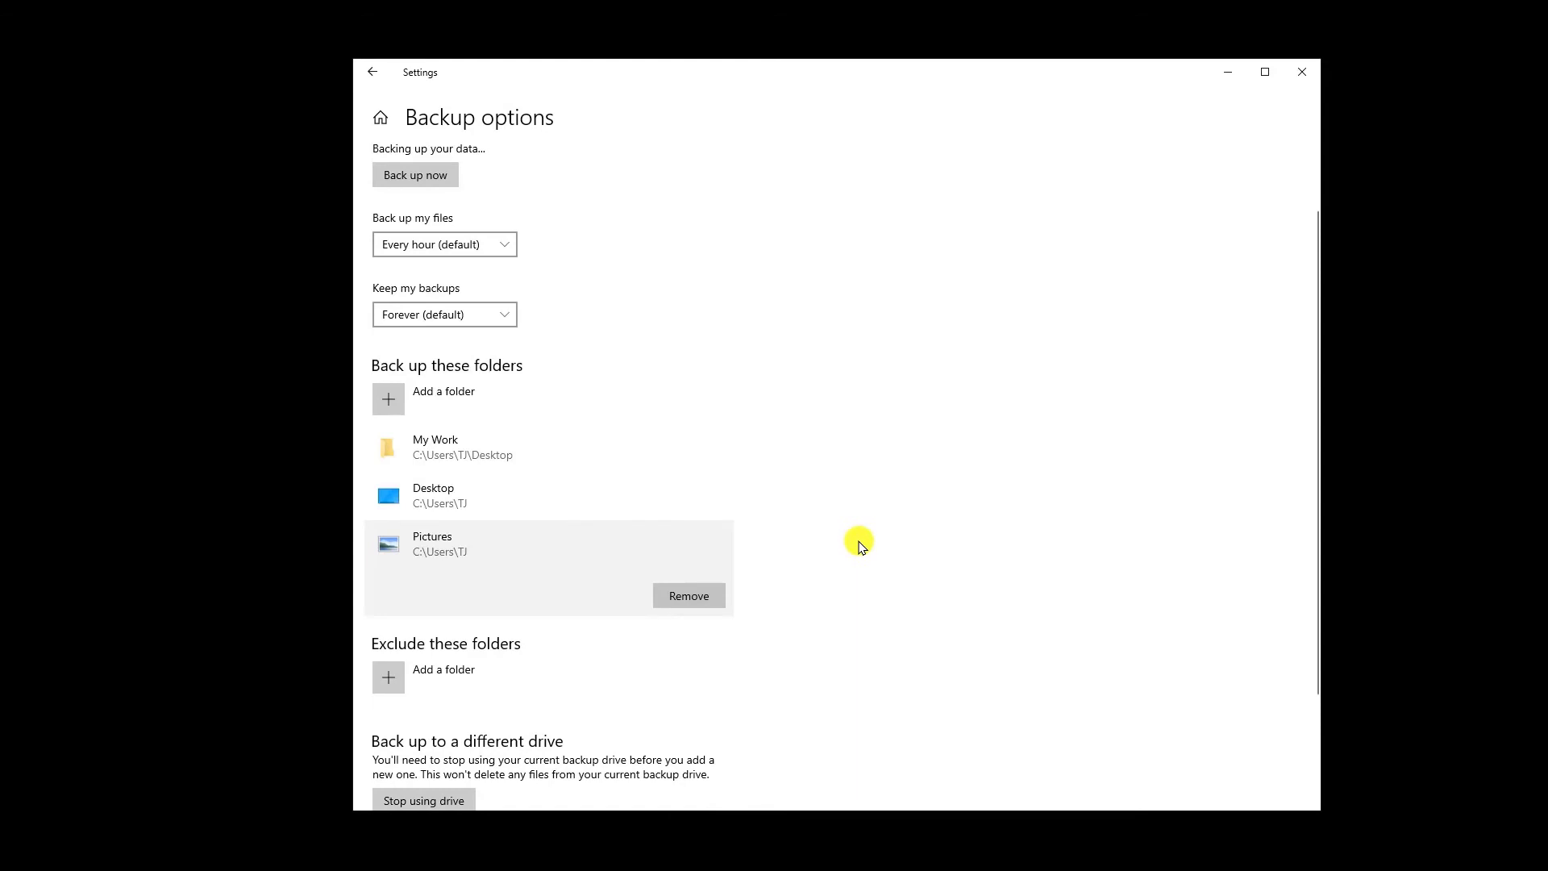
pyautogui.click(698, 596)
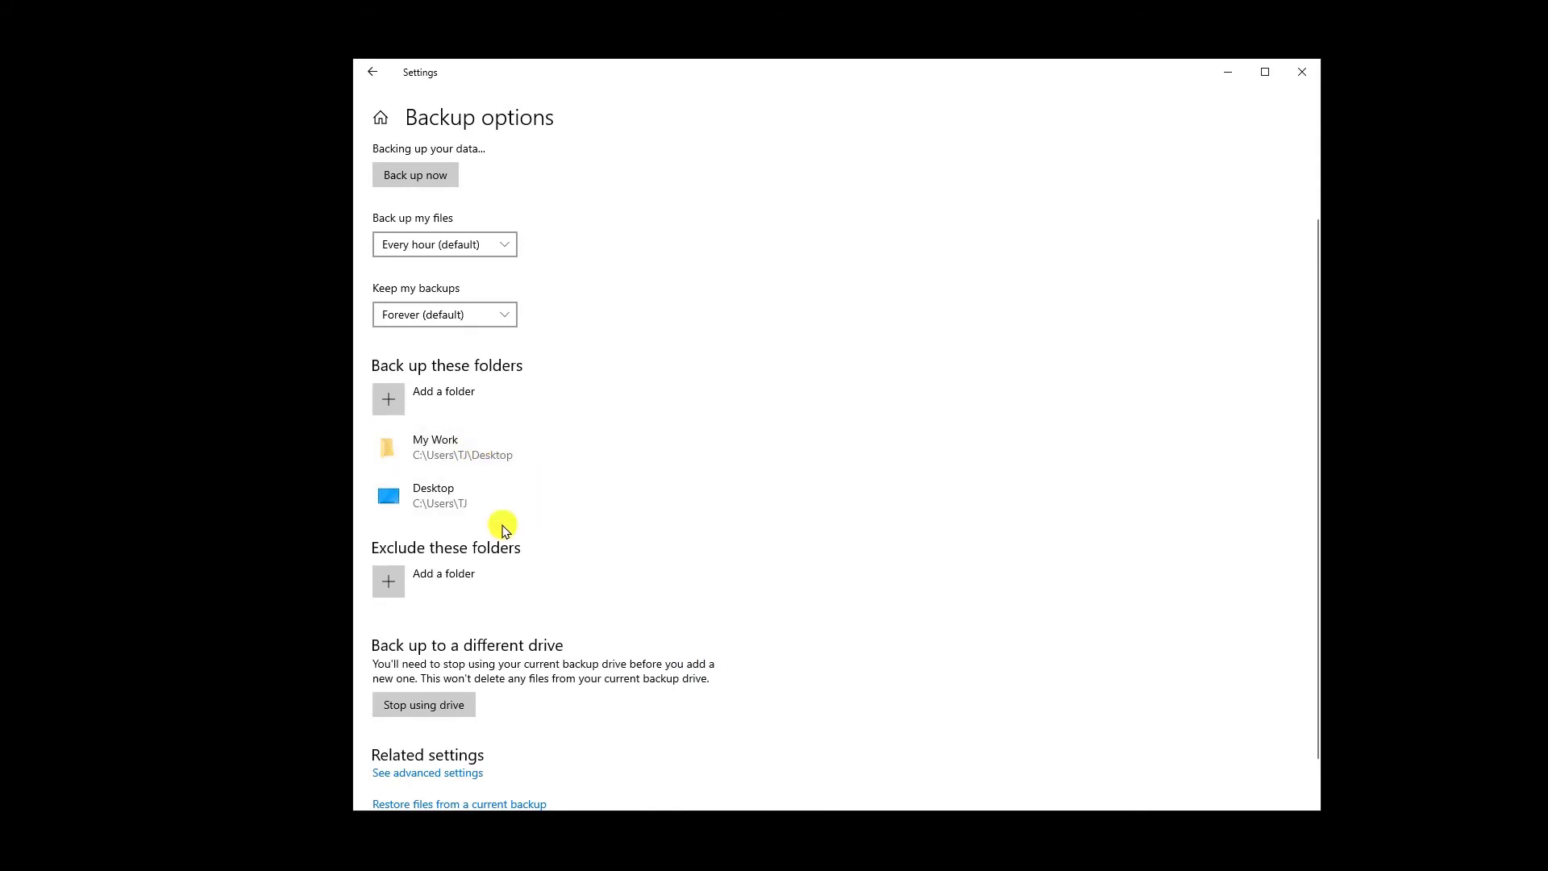
pyautogui.scroll(-1, 978, 542)
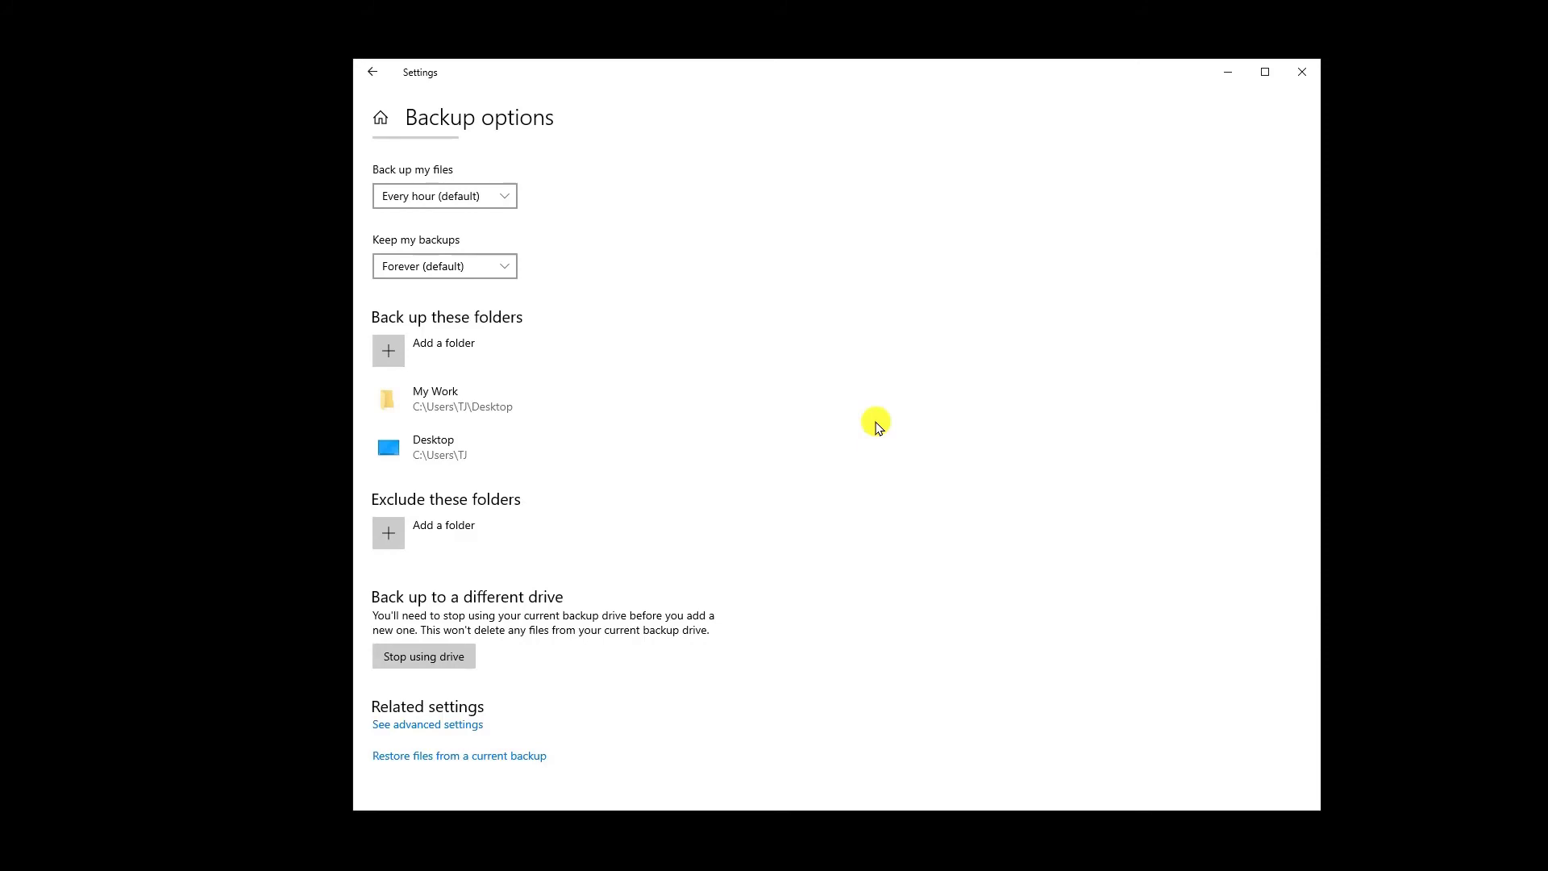
pyautogui.scroll(2, 876, 432)
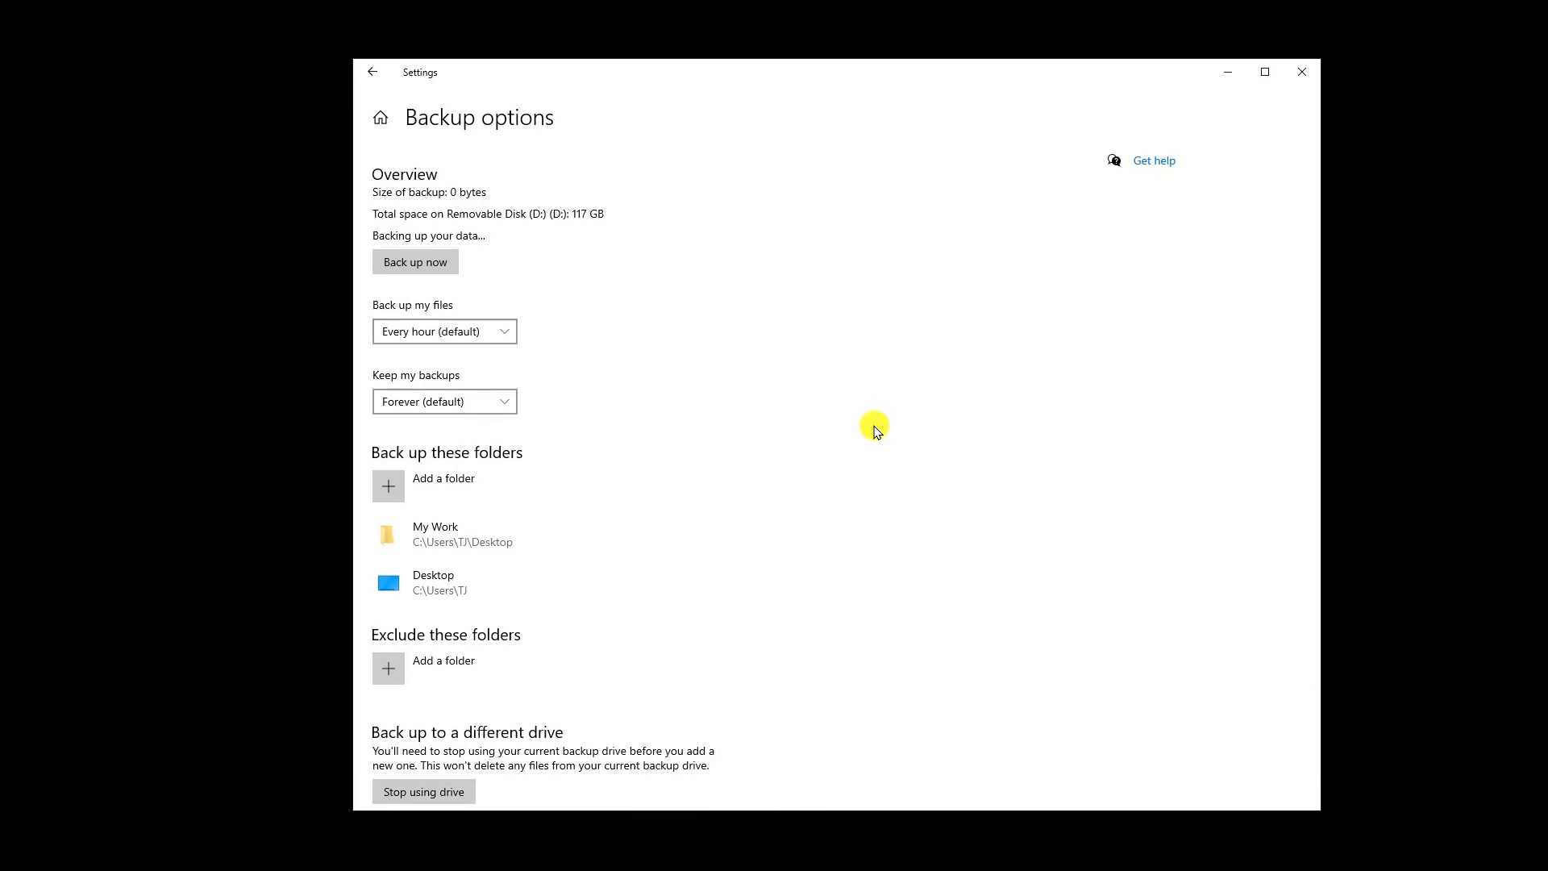
pyautogui.scroll(-2, 876, 431)
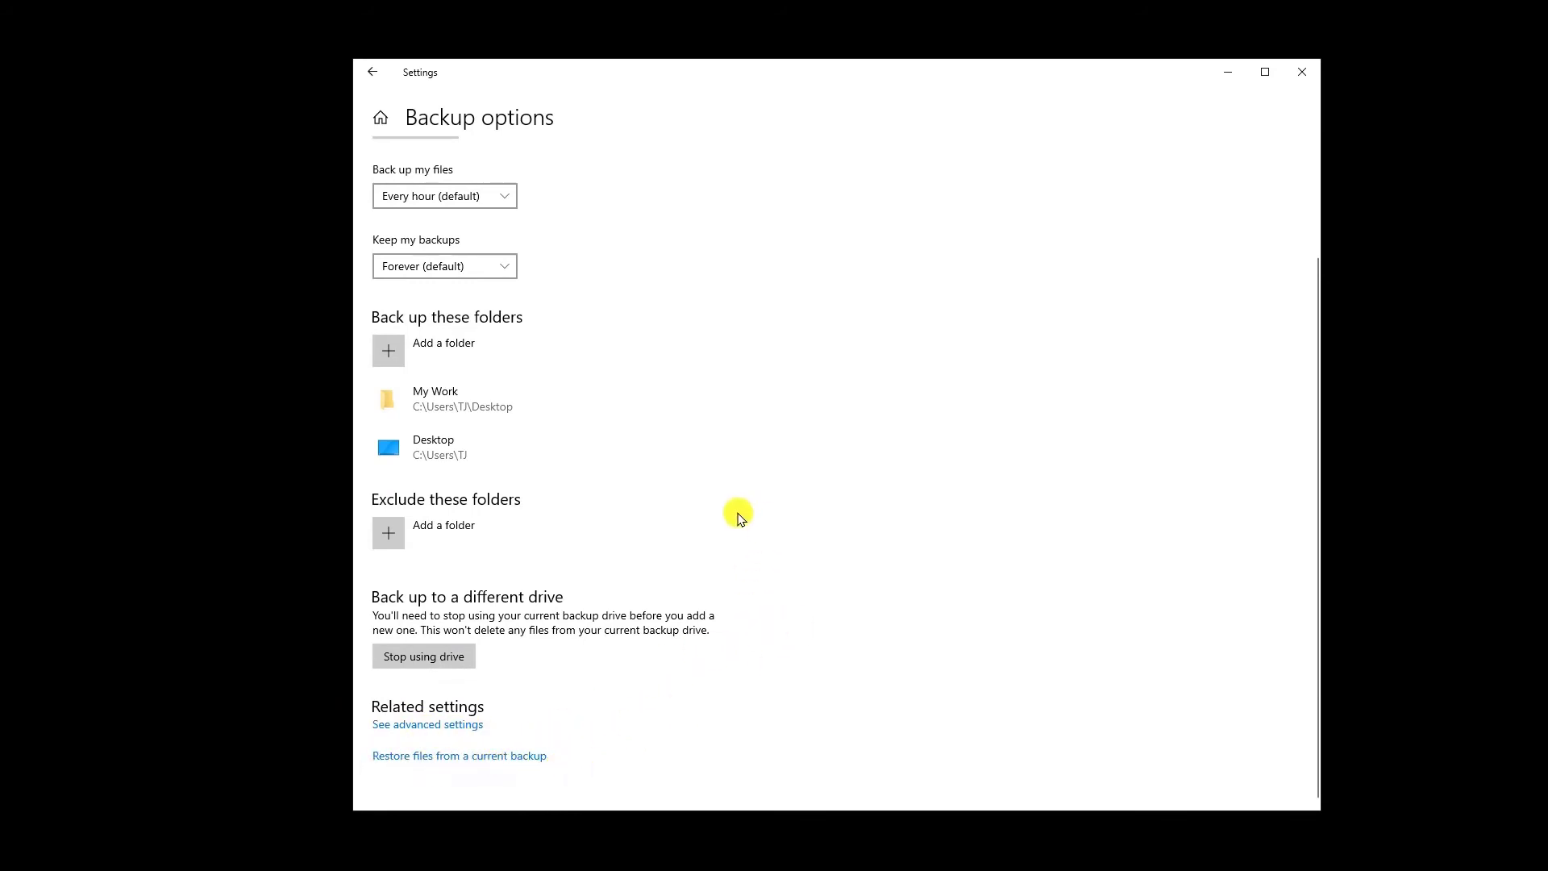
pyautogui.scroll(3, 919, 743)
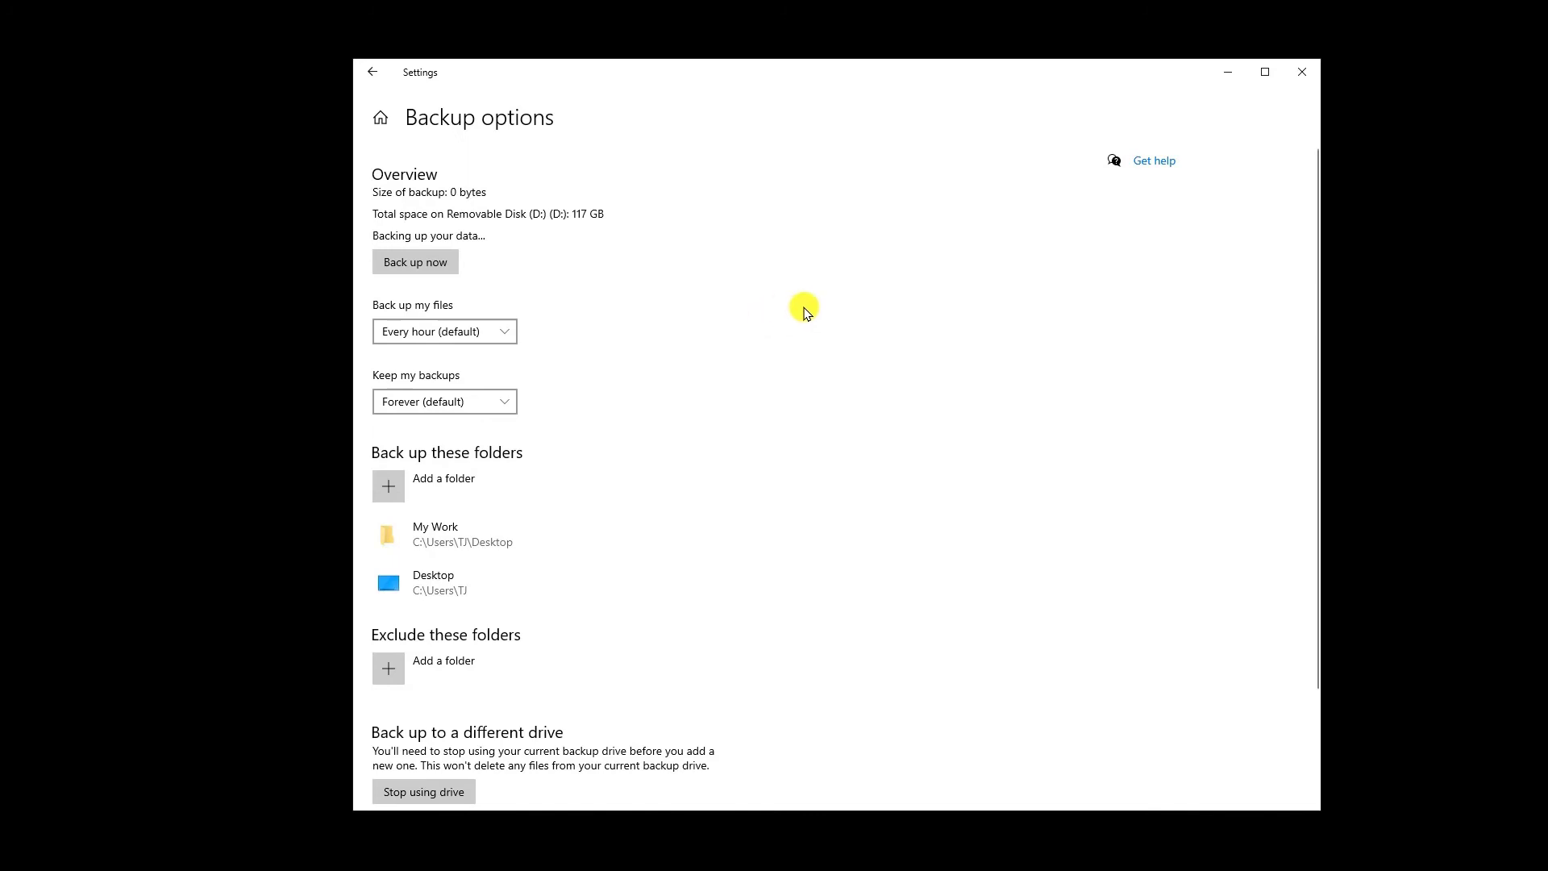
# Start the 3.90 GB backup of My Work and Desktop to Removable Disk (D:) now.
pyautogui.click(423, 263)
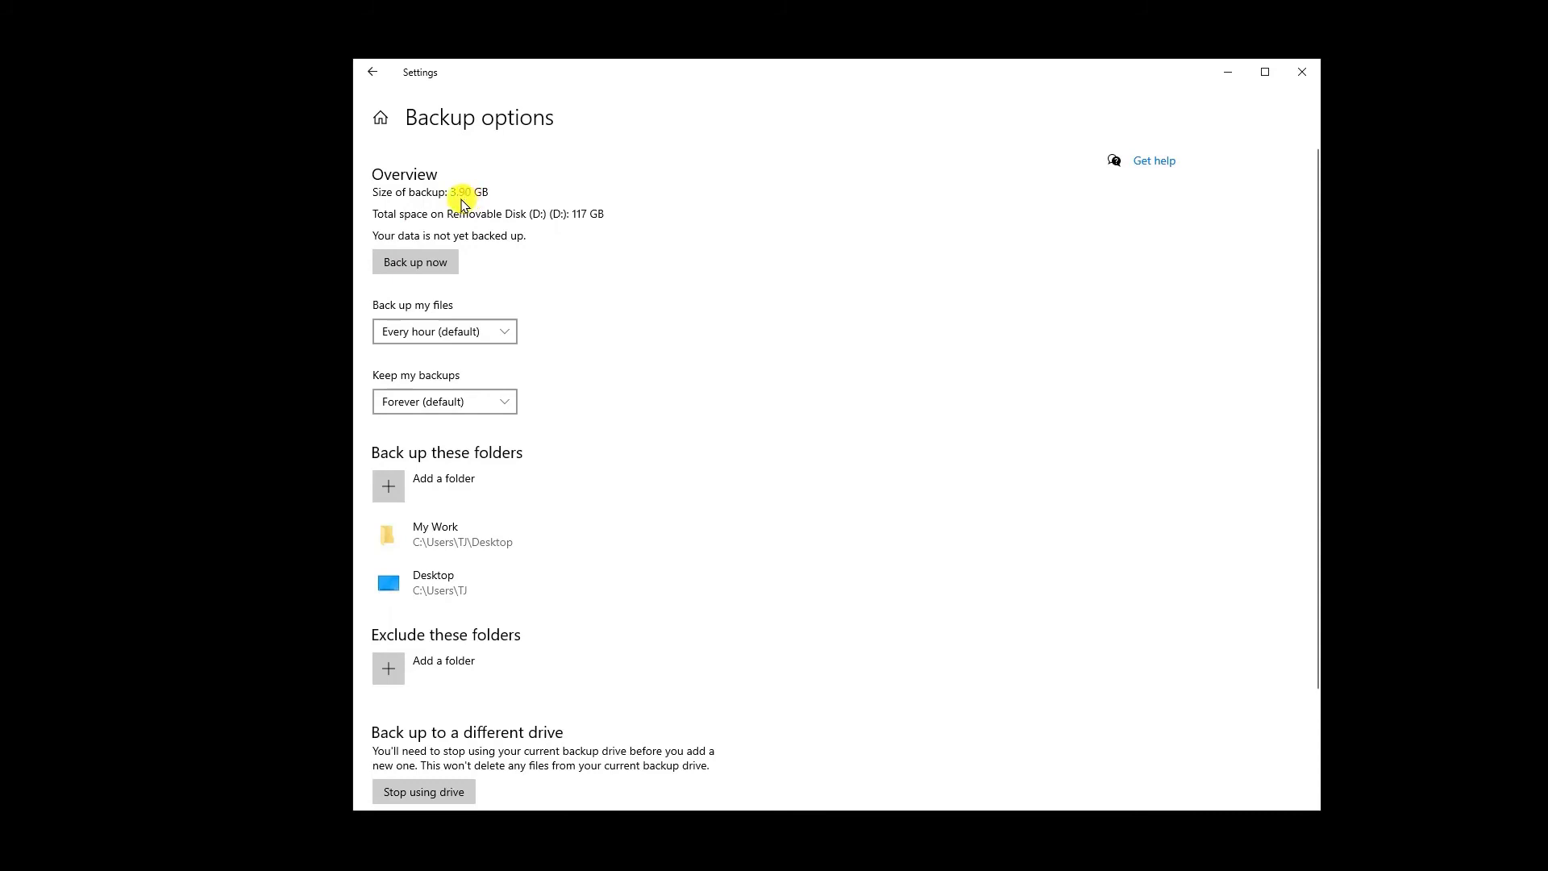
pyautogui.click(443, 262)
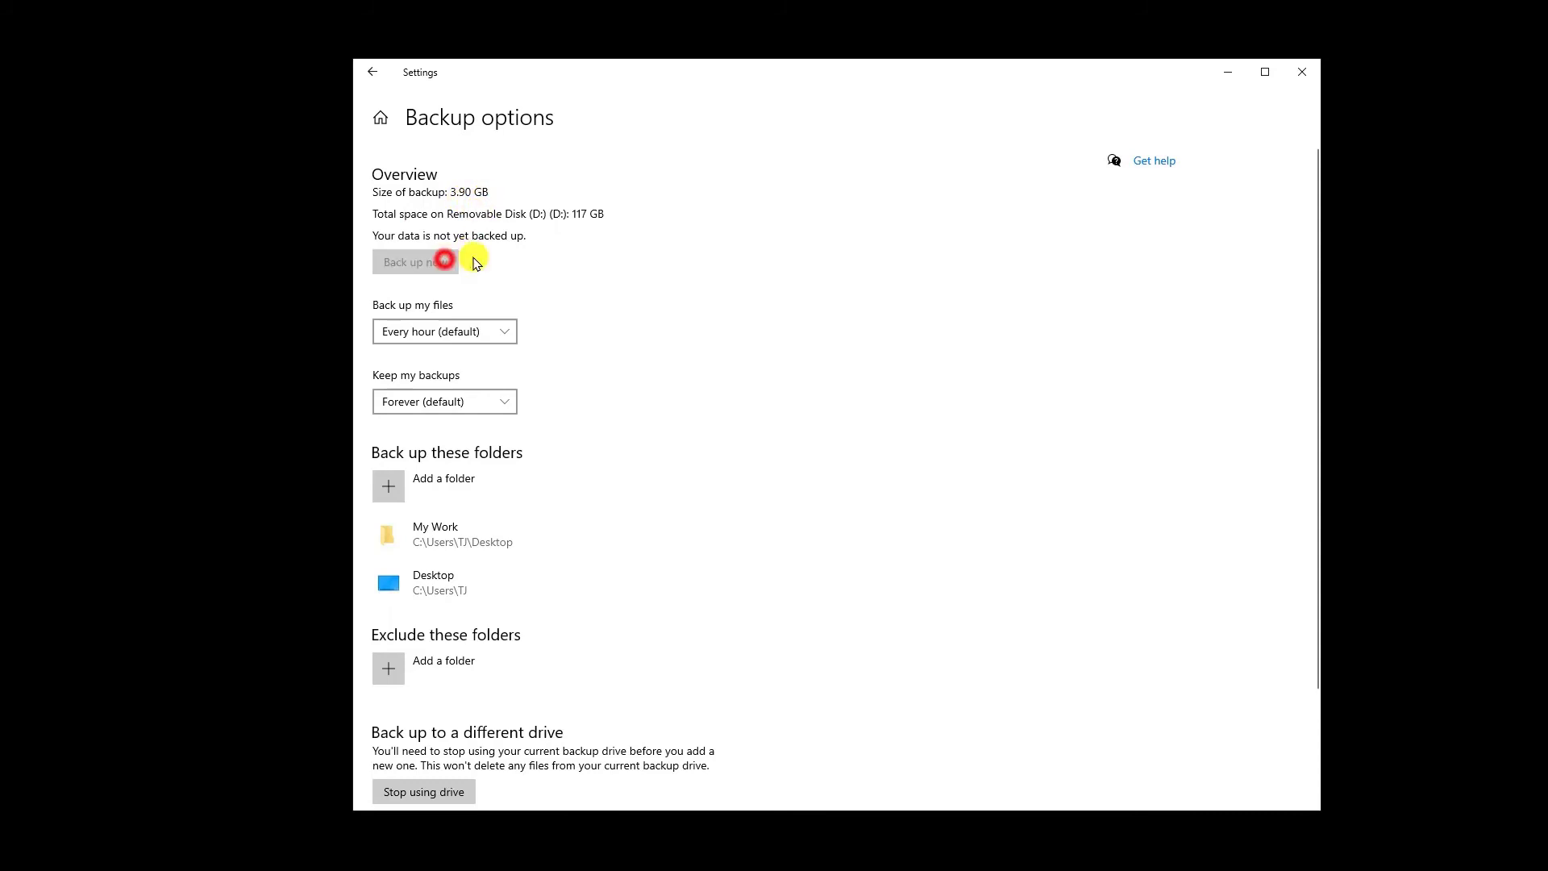